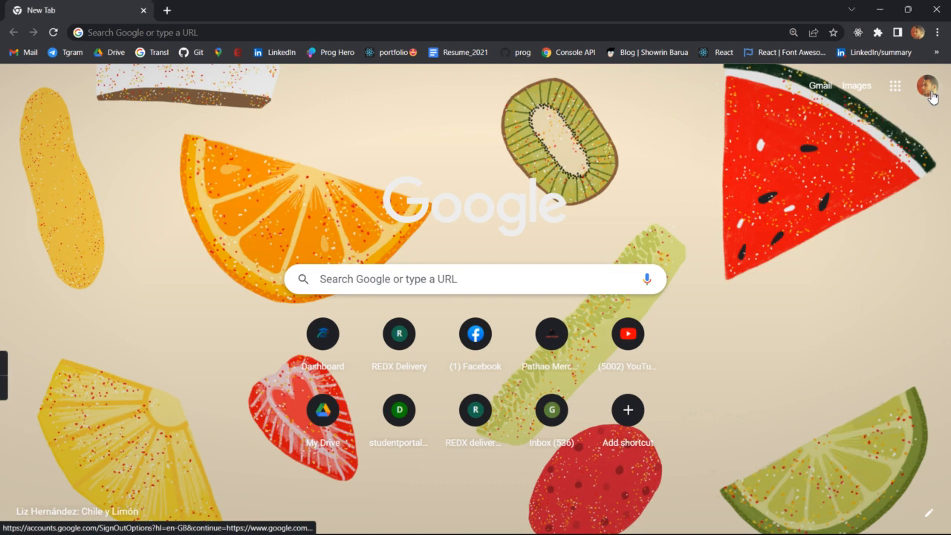
Find Google Forms through a web search, go to the forms list and open the most recent untitled form
{"action": "left_click", "coordinate": [656, 112]}
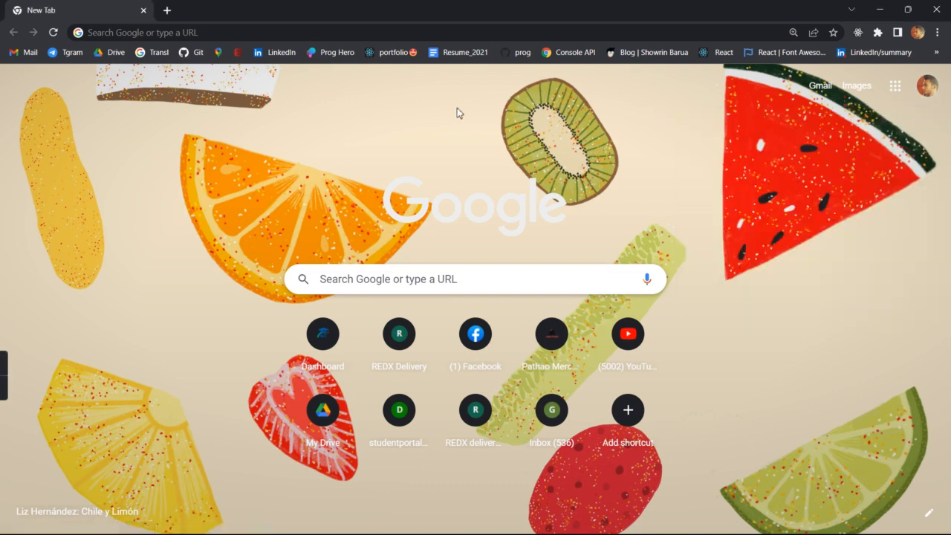
{"action": "left_click", "coordinate": [225, 32]}
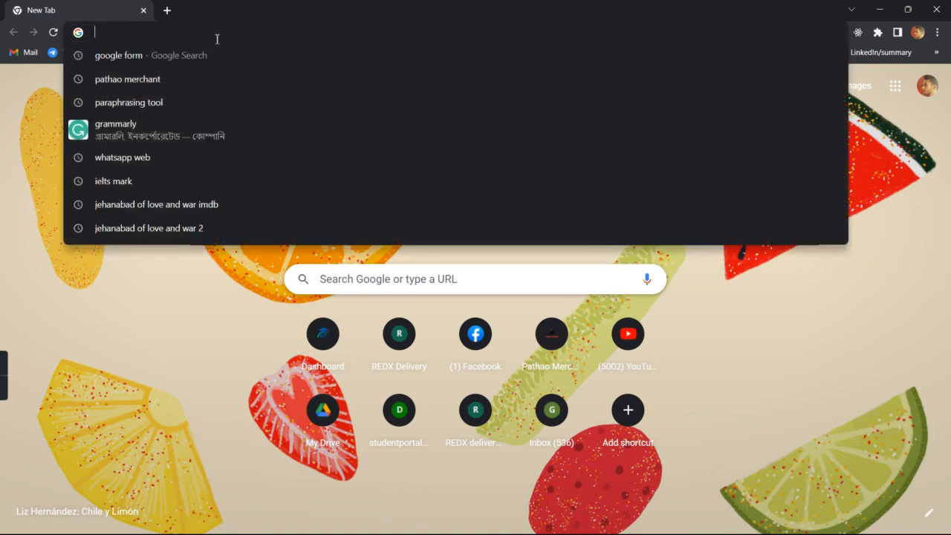
{"action": "left_click", "coordinate": [210, 53]}
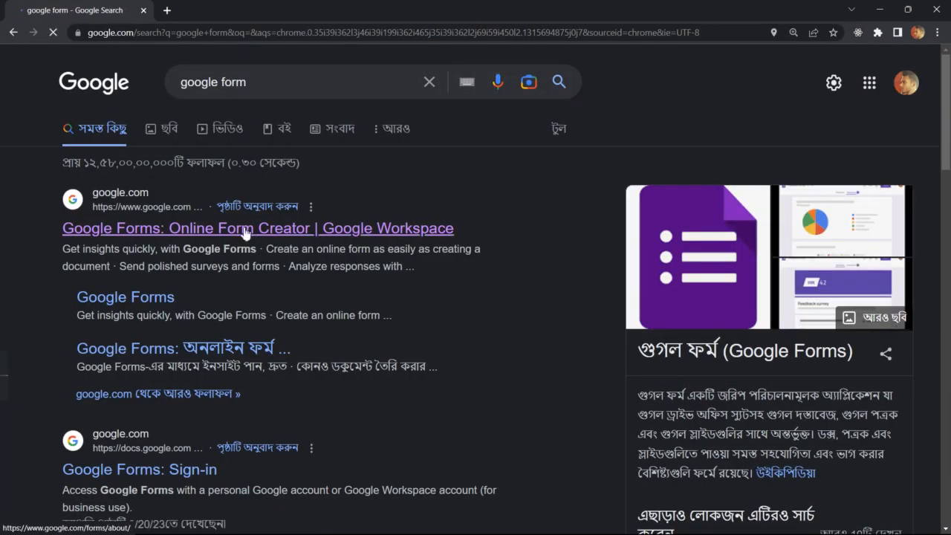
{"action": "left_click", "coordinate": [252, 232]}
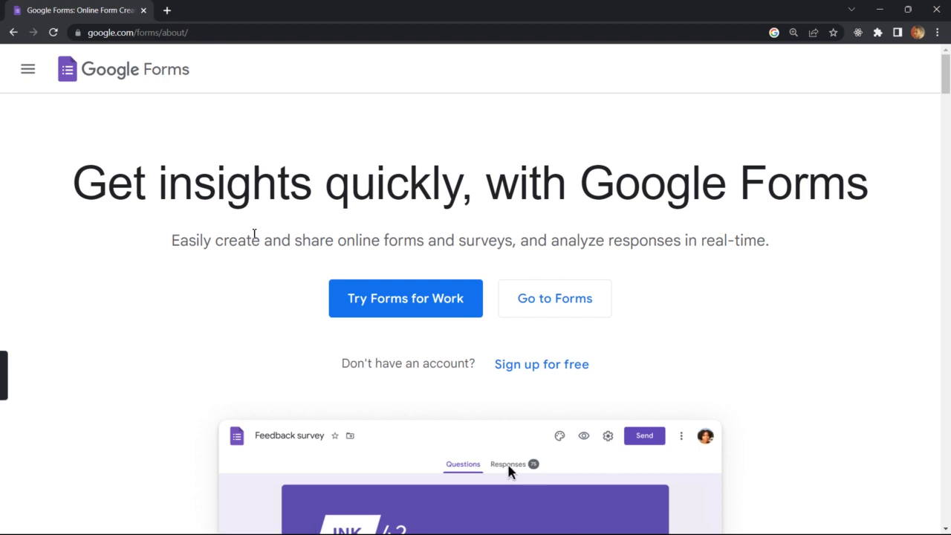
{"action": "left_click", "coordinate": [516, 298]}
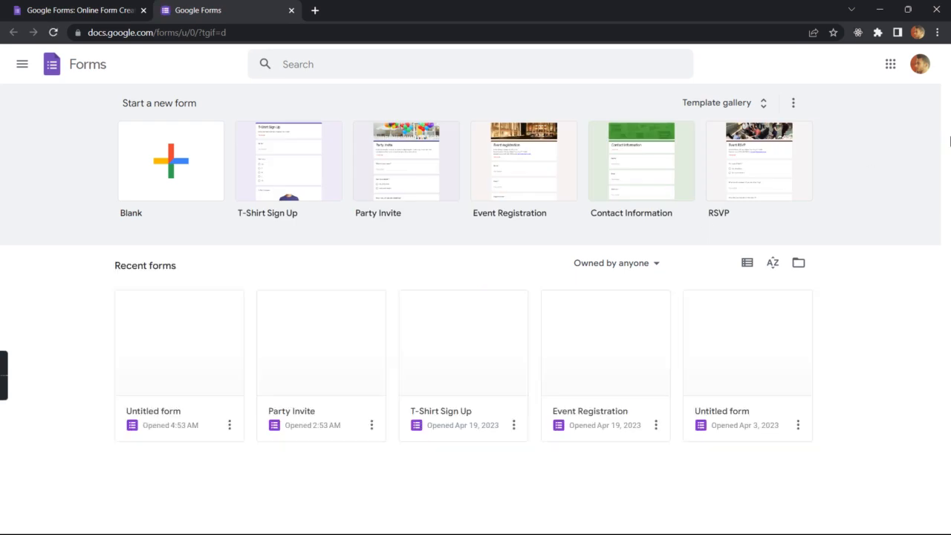
{"action": "left_click", "coordinate": [191, 387]}
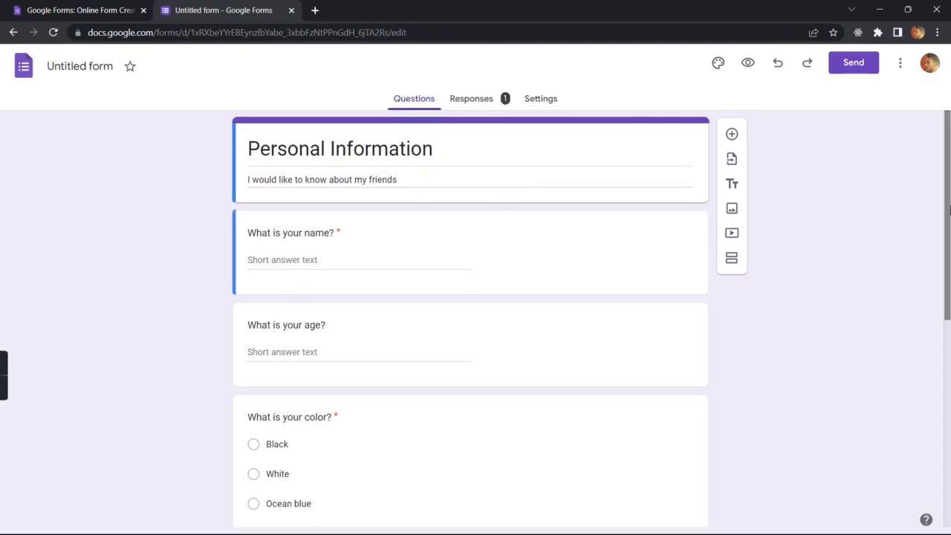
Delete the questions "Rate your Teacher?", "Email?" and "How many country you would like?" from the form
{"action": "scroll", "coordinate": [949, 267], "scroll_direction": "down", "scroll_amount": 1}
{"action": "scroll", "coordinate": [949, 267], "scroll_direction": "down", "scroll_amount": 5}
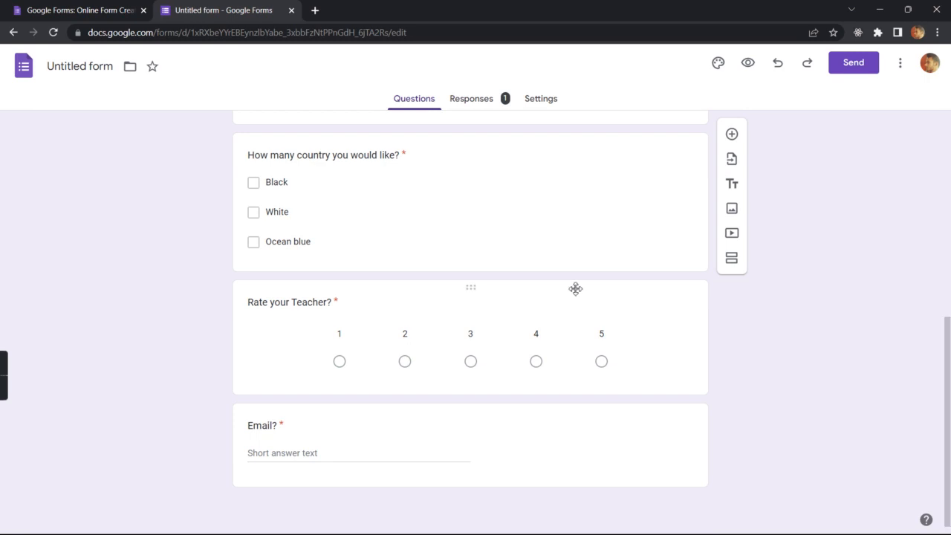
{"action": "left_click", "coordinate": [484, 394]}
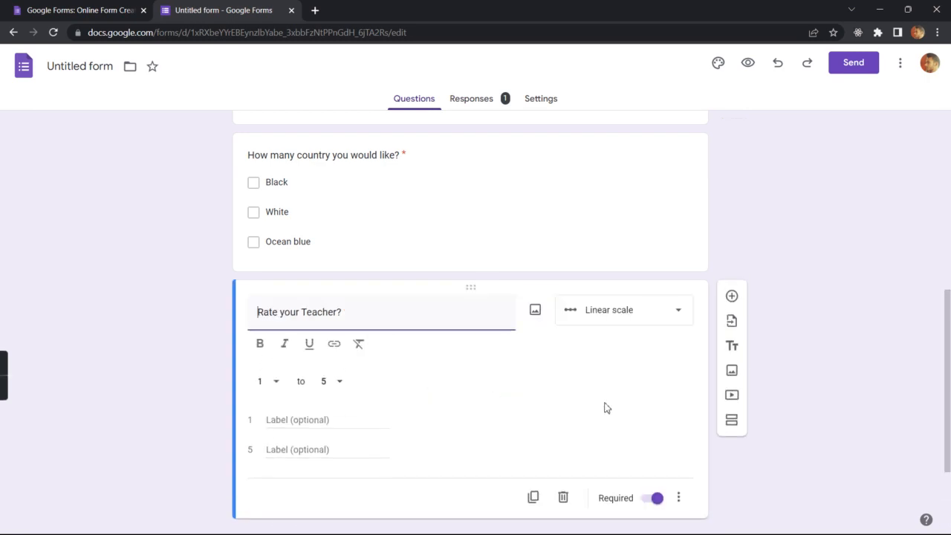
{"action": "left_click", "coordinate": [564, 482]}
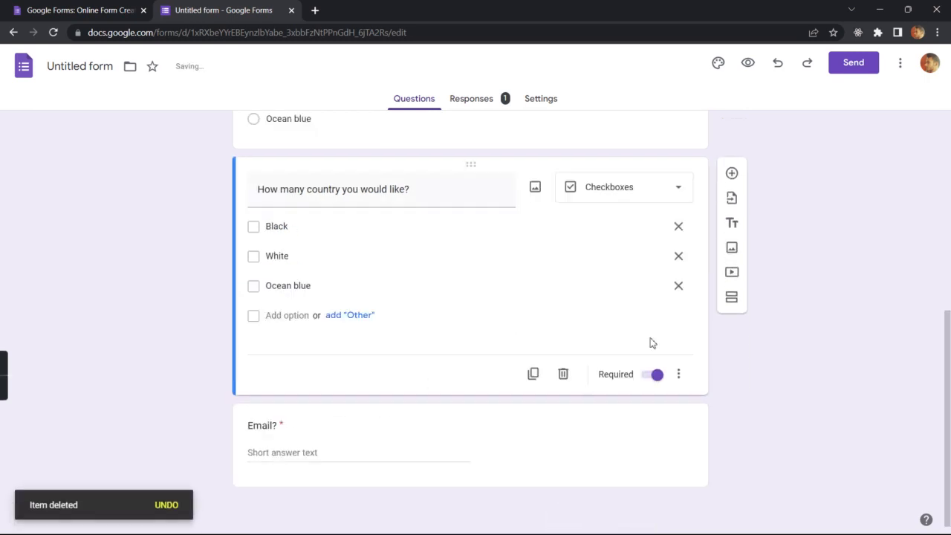
{"action": "left_click", "coordinate": [440, 474]}
{"action": "left_click", "coordinate": [563, 483]}
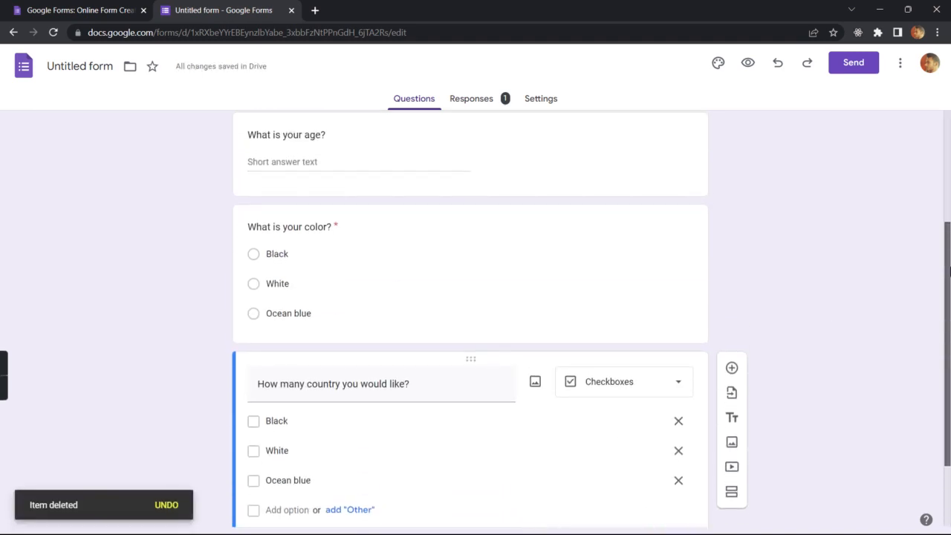
{"action": "left_click_drag", "start_coordinate": [949, 402], "coordinate": [949, 435]}
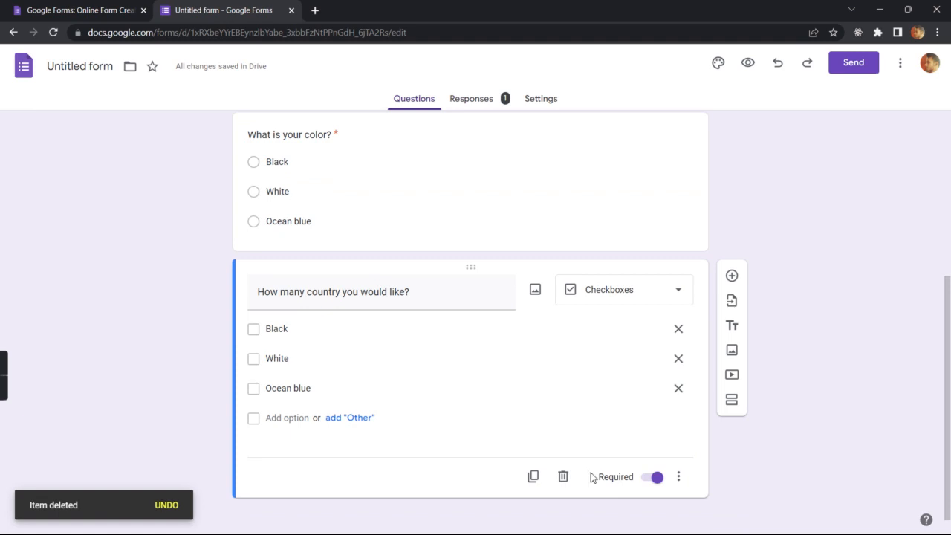
{"action": "left_click", "coordinate": [563, 477]}
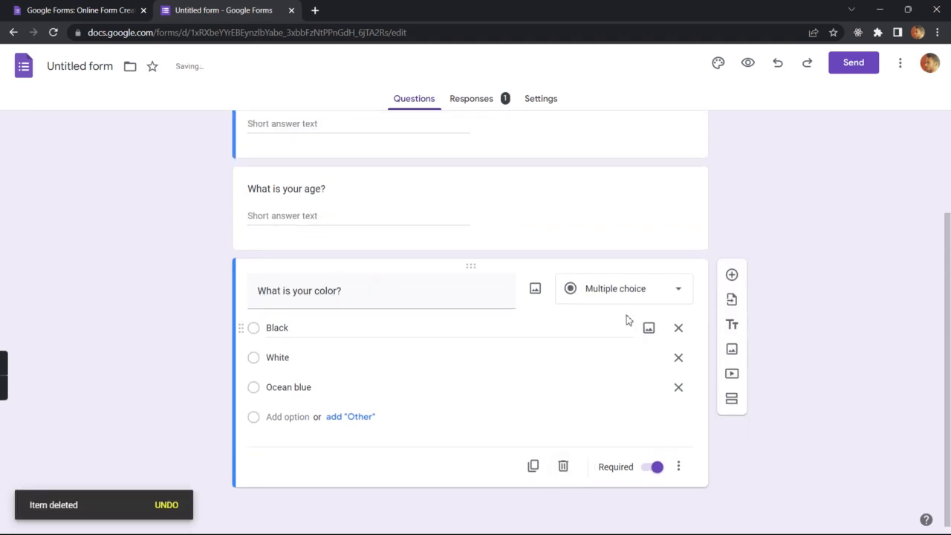
Duplicate the "What is your color?" question and change the copy's question type to Checkboxes
{"action": "left_click", "coordinate": [533, 467]}
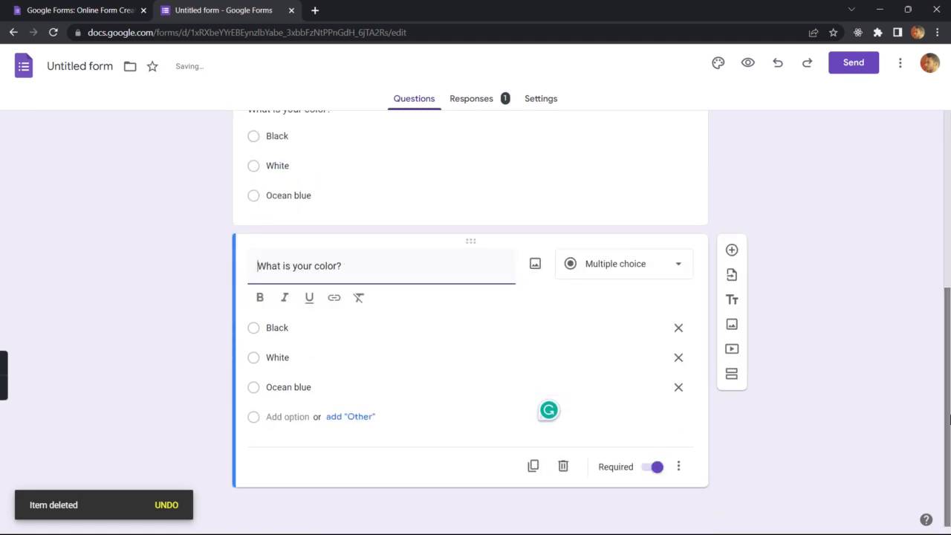
{"action": "left_click", "coordinate": [641, 287]}
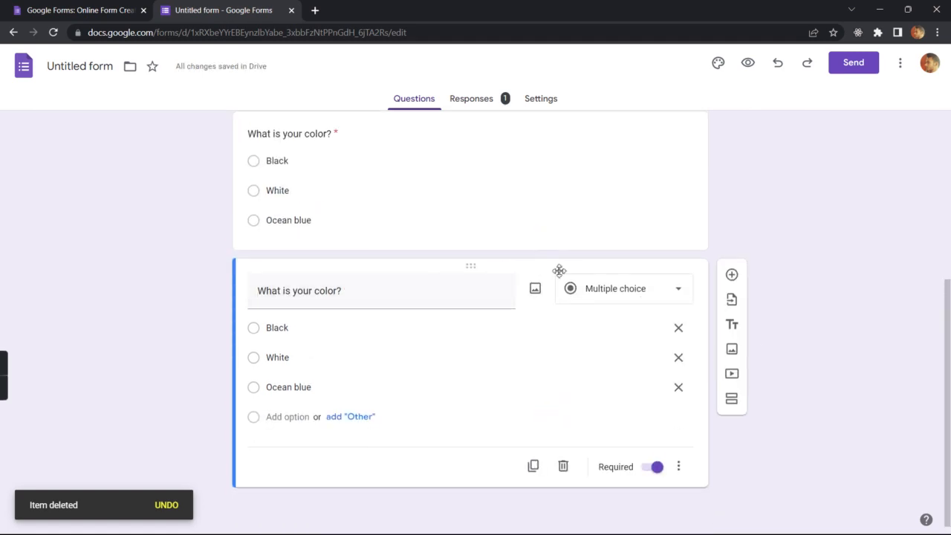
{"action": "left_click", "coordinate": [595, 295]}
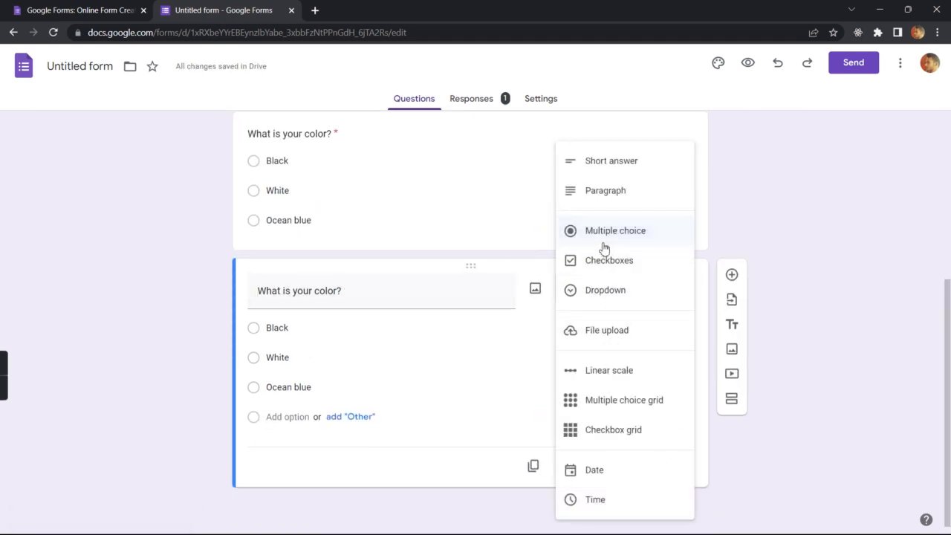
{"action": "left_click", "coordinate": [605, 258]}
Replace the checkbox question's title with "How many country you would like to visit in future?"
{"action": "left_click", "coordinate": [352, 295]}
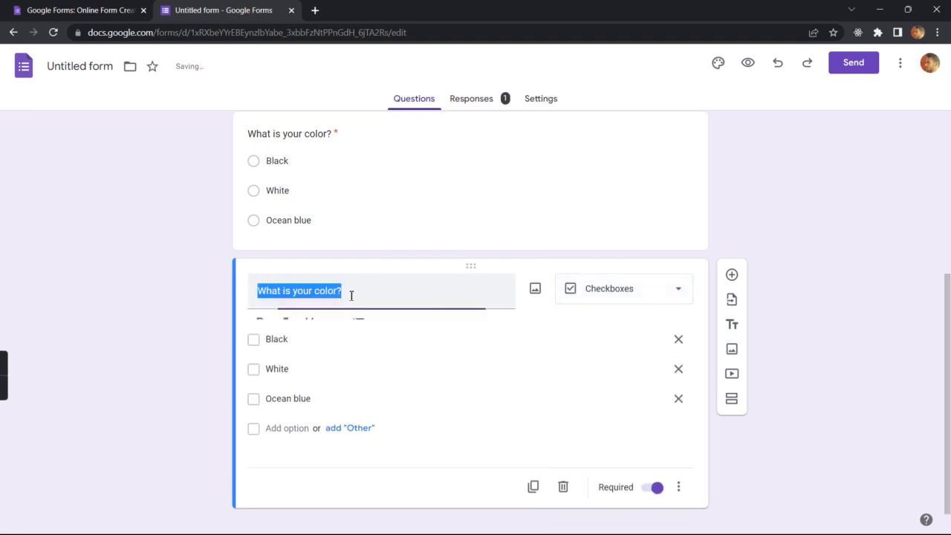
{"action": "left_click", "coordinate": [340, 292]}
{"action": "key", "text": "BackSpace"}
{"action": "key", "text": "BackSpace"}
{"action": "key", "text": "BackSpace"}
{"action": "key", "text": "BackSpace"}
{"action": "key", "text": "BackSpace"}
{"action": "key", "text": "BackSpace"}
{"action": "key", "text": "BackSpace"}
{"action": "key", "text": "BackSpace"}
{"action": "key", "text": "BackSpace"}
{"action": "key", "text": "BackSpace"}
{"action": "key", "text": "BackSpace"}
{"action": "key", "text": "BackSpace"}
{"action": "key", "text": "BackSpace"}
{"action": "key", "text": "BackSpace"}
{"action": "key", "text": "BackSpace"}
{"action": "key", "text": "BackSpace"}
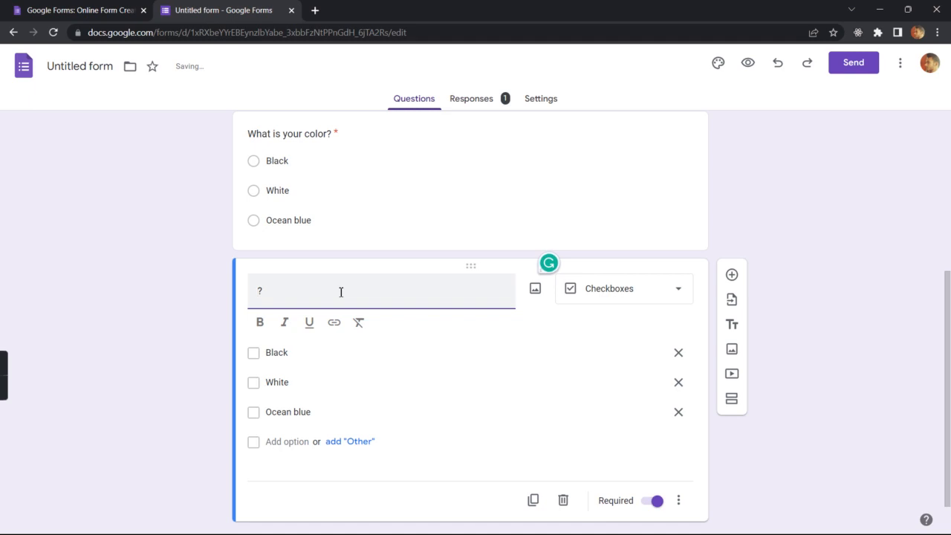
{"action": "type", "text": "How many co"}
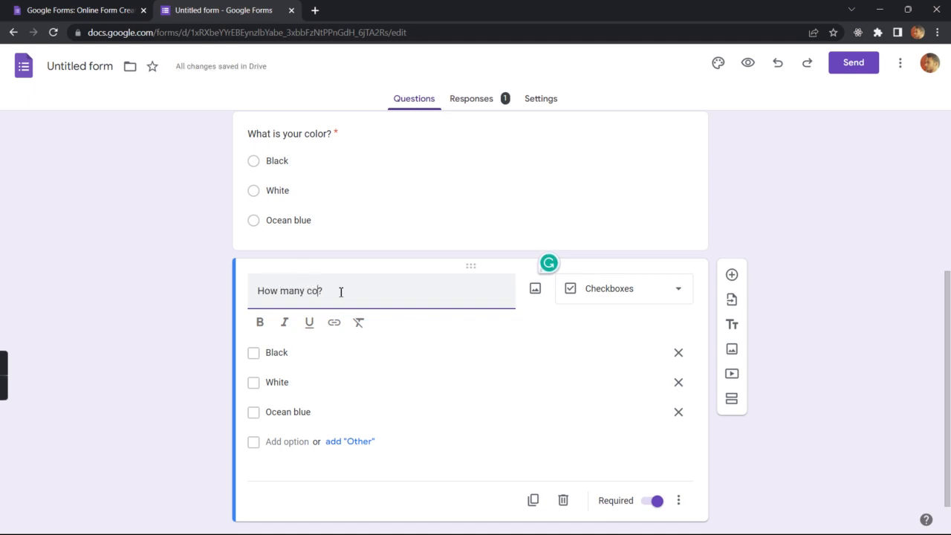
{"action": "type", "text": "untry you would like to visit in future"}
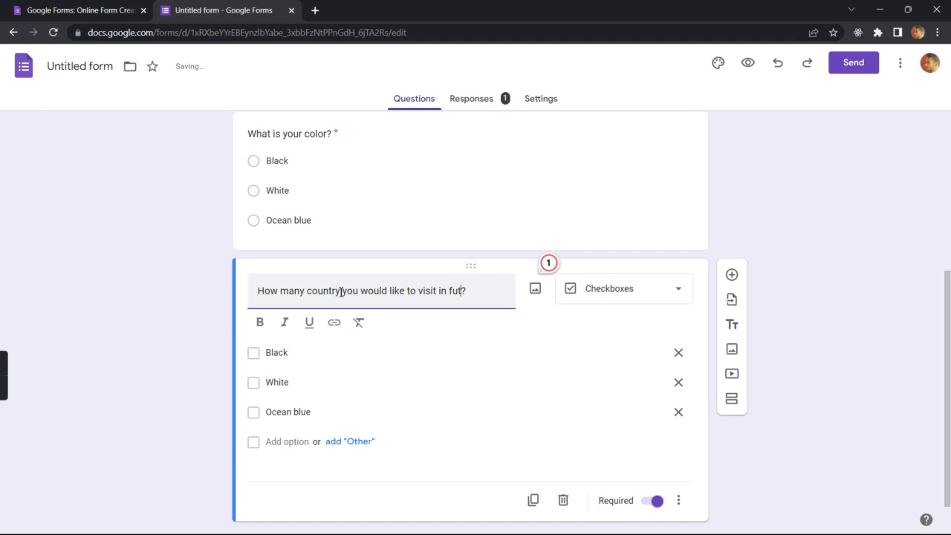
Change the checkbox question's three options to "Norway", "Germany" and "nepal"
{"action": "left_click", "coordinate": [303, 355]}
{"action": "key", "text": "BackSpace"}
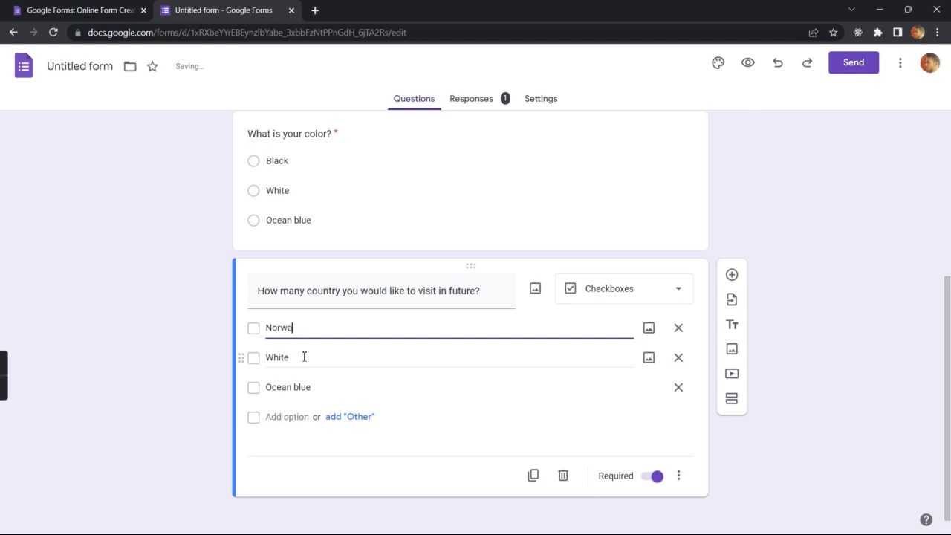
{"action": "left_click", "coordinate": [304, 358]}
{"action": "key", "text": "BackSpace"}
{"action": "type", "text": "Germany"}
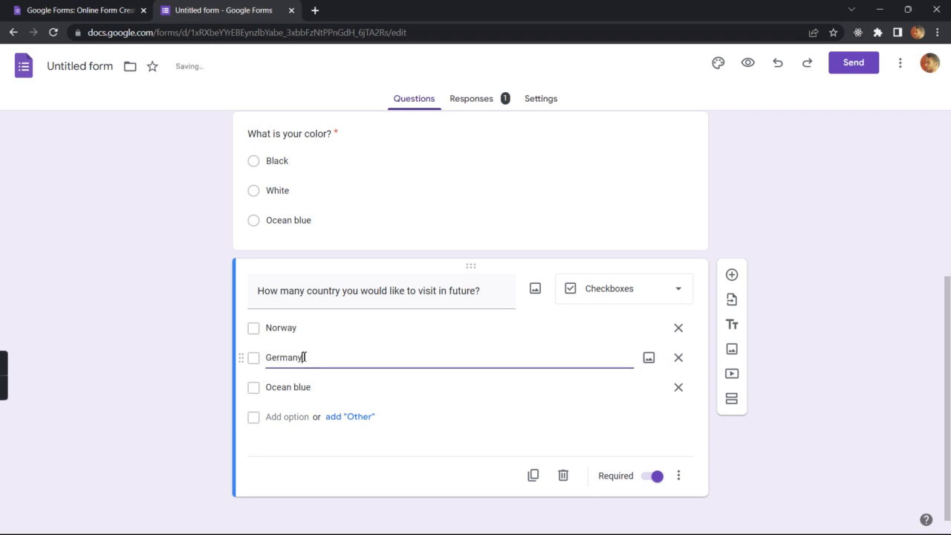
{"action": "left_click", "coordinate": [322, 388]}
{"action": "key", "text": "BackSpace"}
{"action": "type", "text": "nepal"}
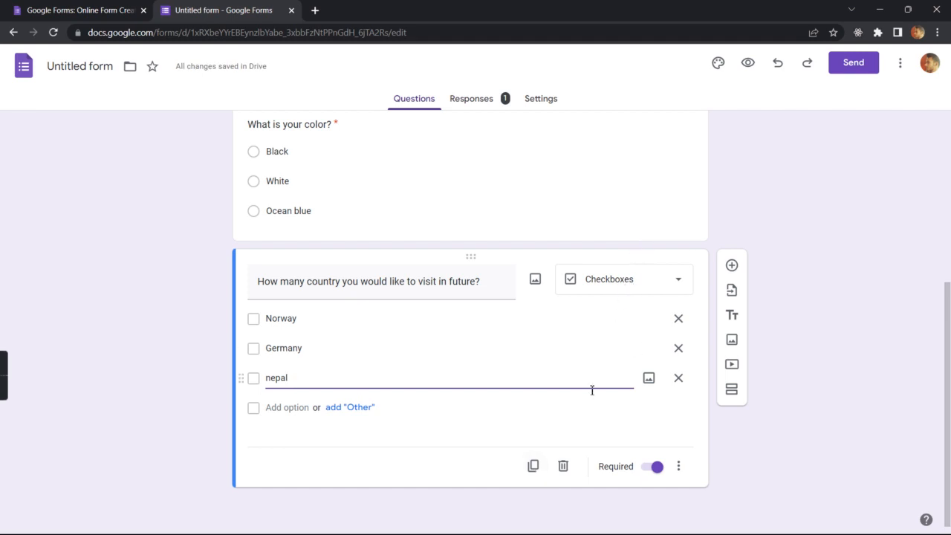
Duplicate the country question and turn the copy into a File upload question, allowing respondents to upload files to Drive
{"action": "left_click", "coordinate": [533, 467]}
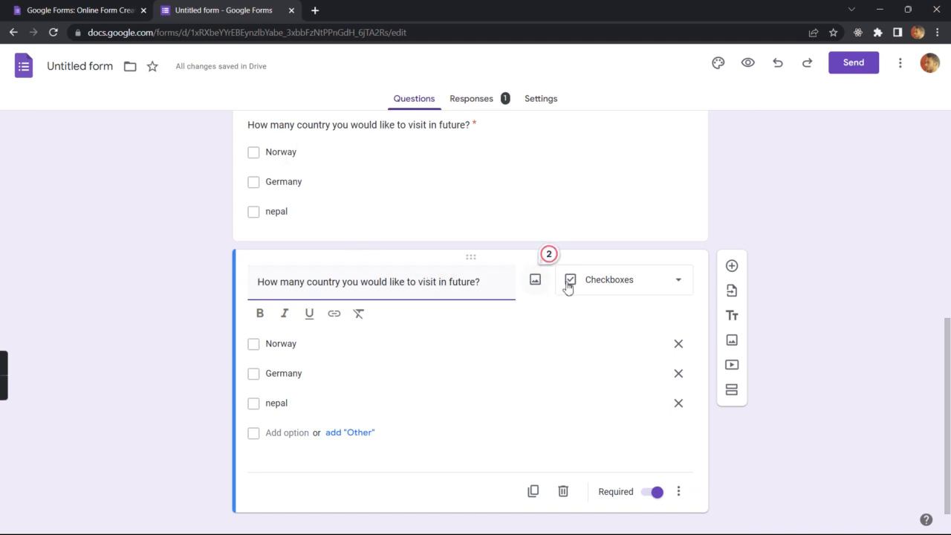
{"action": "left_click", "coordinate": [600, 279]}
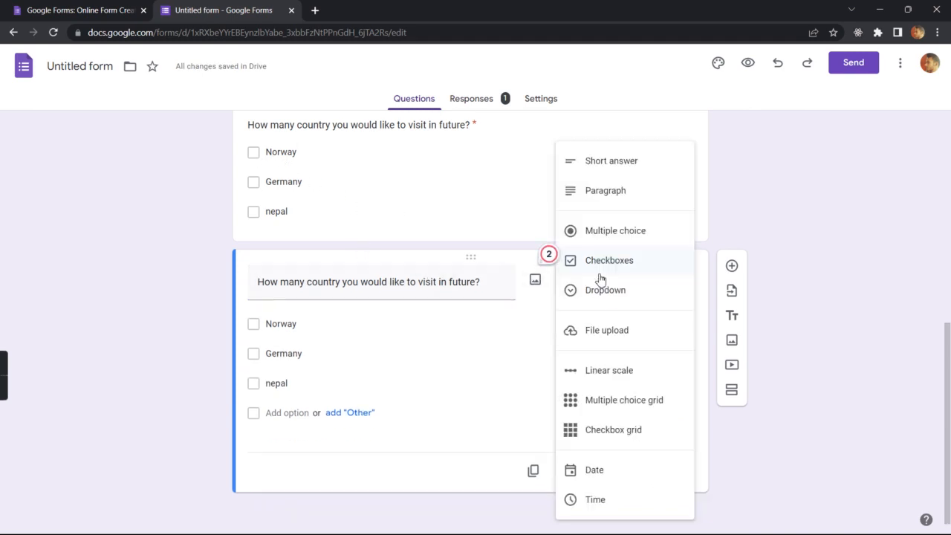
{"action": "left_click", "coordinate": [601, 333]}
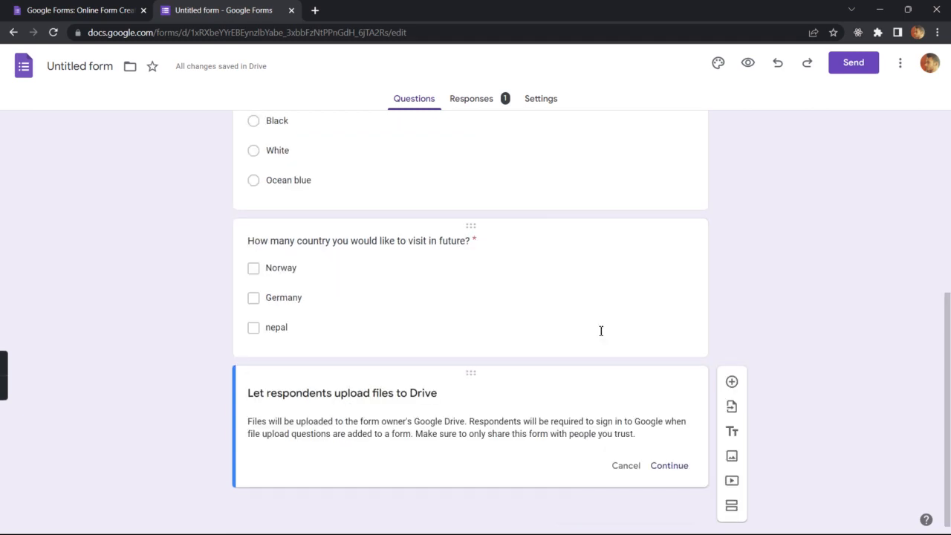
{"action": "left_click", "coordinate": [671, 467]}
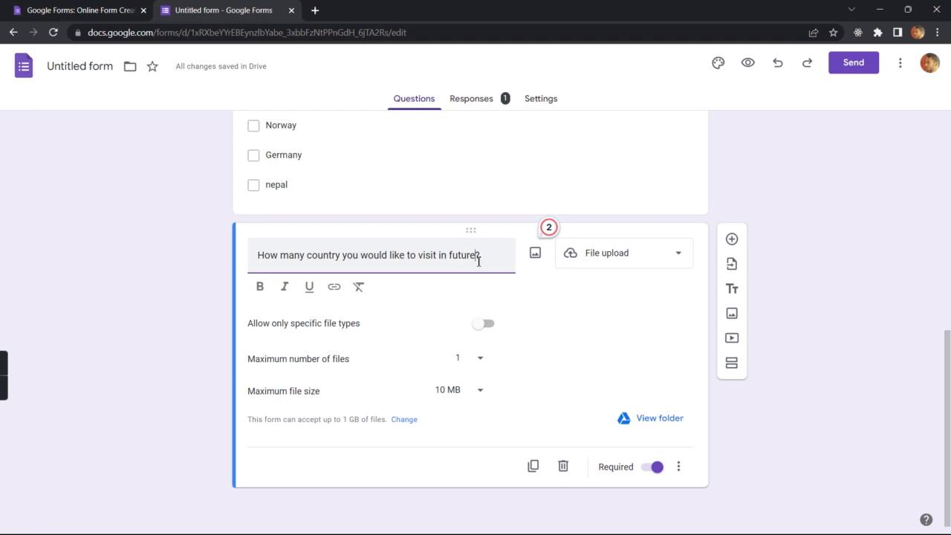
Clear the copied title wording from the file upload question and make the question optional
{"action": "key", "text": "BackSpace"}
{"action": "key", "text": "BackSpace"}
{"action": "key", "text": "BackSpace"}
{"action": "key", "text": "BackSpace"}
{"action": "key", "text": "BackSpace"}
{"action": "key", "text": "BackSpace"}
{"action": "key", "text": "BackSpace"}
{"action": "key", "text": "BackSpace"}
{"action": "key", "text": "BackSpace"}
{"action": "key", "text": "BackSpace"}
{"action": "key", "text": "BackSpace"}
{"action": "key", "text": "BackSpace"}
{"action": "key", "text": "BackSpace"}
{"action": "key", "text": "BackSpace"}
{"action": "key", "text": "BackSpace"}
{"action": "key", "text": "BackSpace"}
{"action": "key", "text": "BackSpace"}
{"action": "key", "text": "BackSpace"}
{"action": "key", "text": "BackSpace"}
{"action": "key", "text": "BackSpace"}
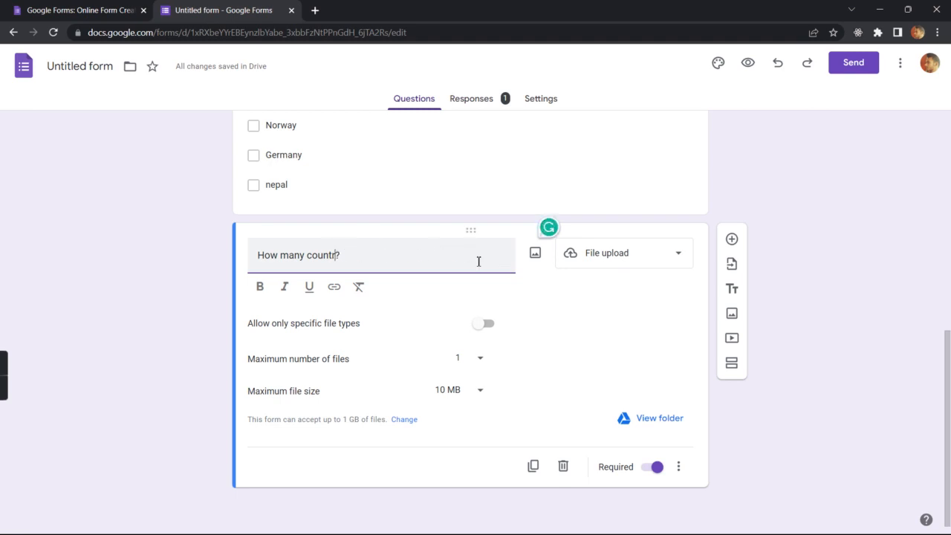
{"action": "key", "text": "BackSpace"}
{"action": "key", "text": "BackSpace"}
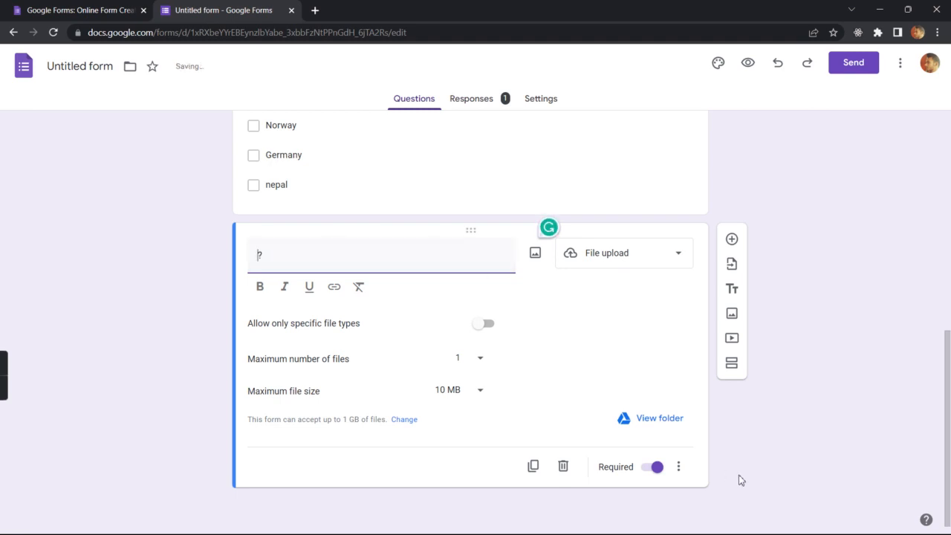
{"action": "left_click", "coordinate": [657, 469]}
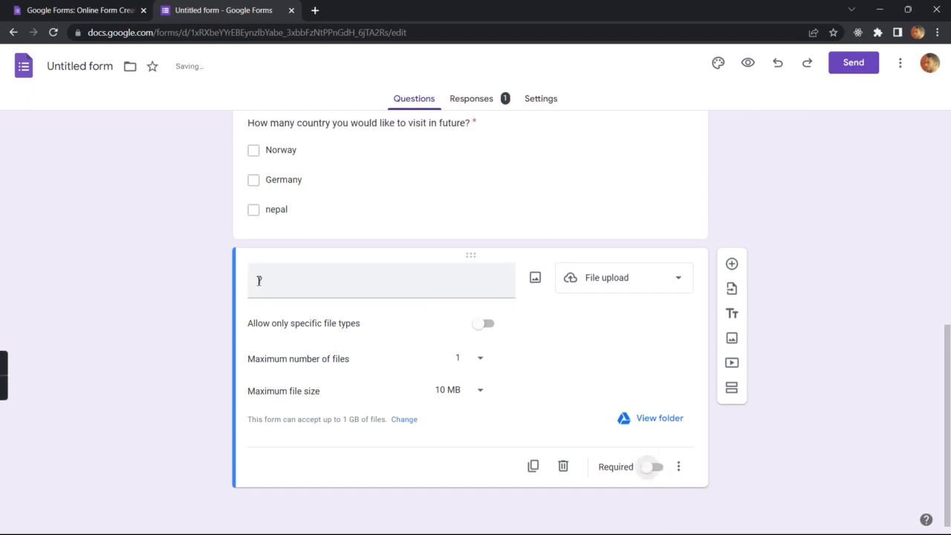
Title the file upload question "Attach your Picture?" and set its maximum file size to 100 MB
{"action": "left_click", "coordinate": [259, 280]}
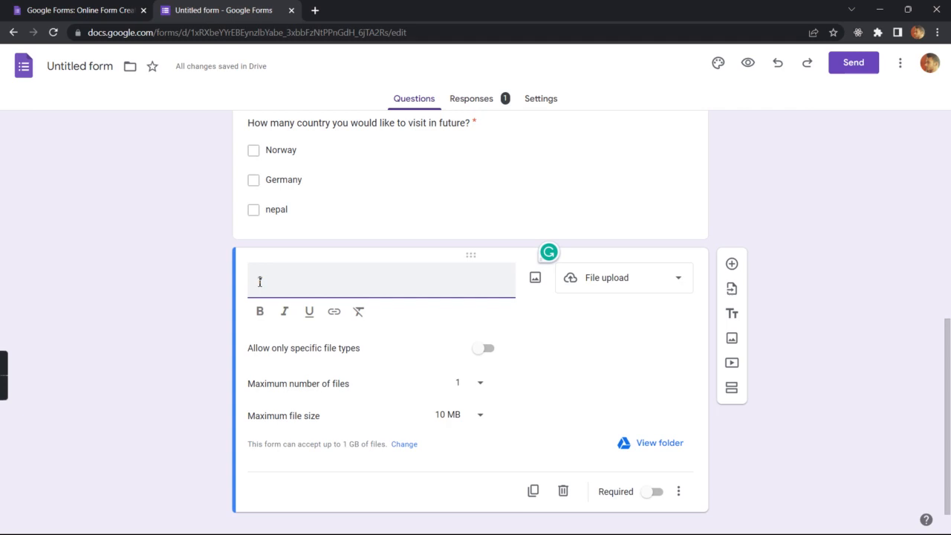
{"action": "type", "text": "Attach your Picture?"}
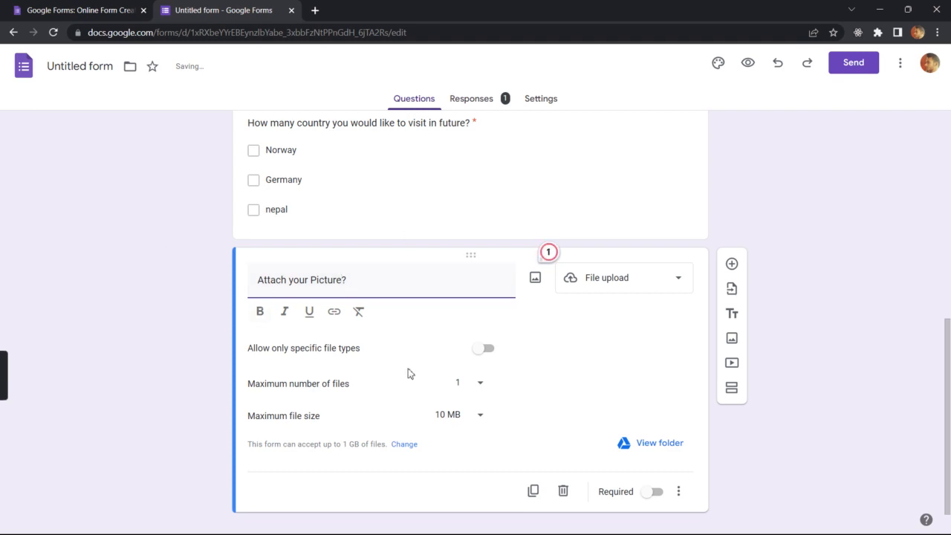
{"action": "left_click", "coordinate": [459, 420]}
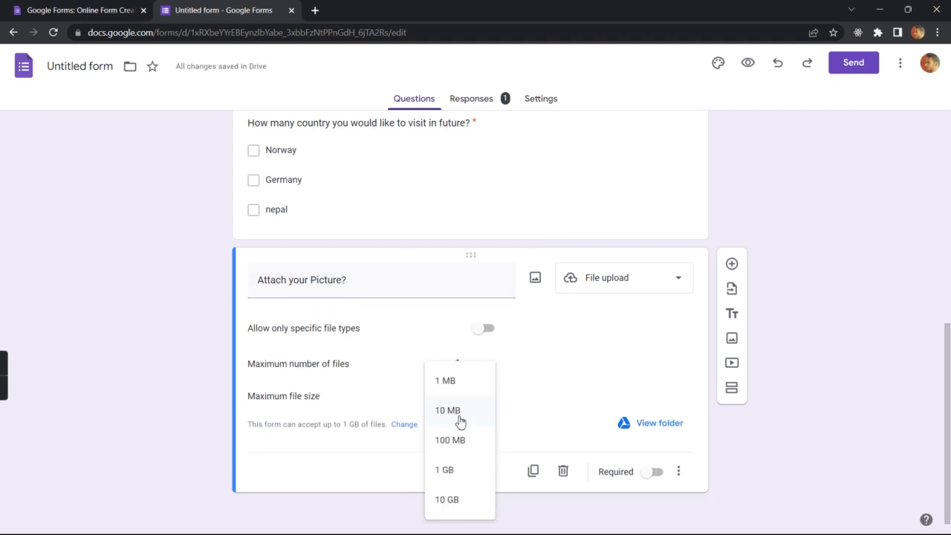
{"action": "left_click", "coordinate": [459, 442]}
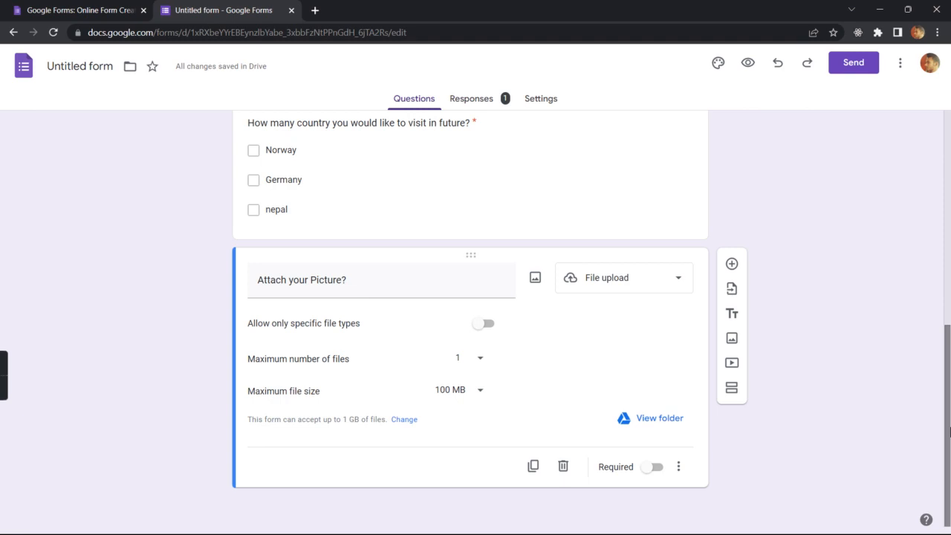
Duplicate the "Attach your Picture?" question and change the copy's type to Linear scale
{"action": "left_click", "coordinate": [530, 466]}
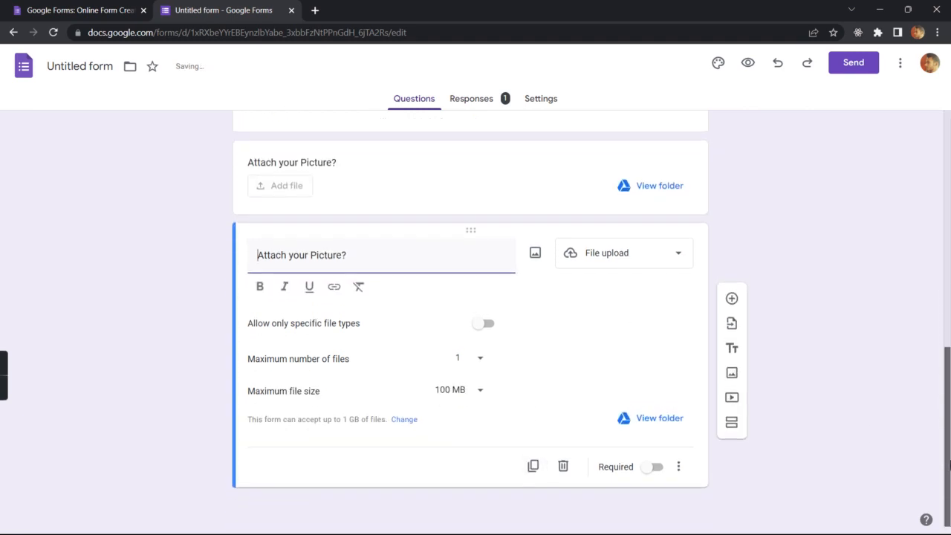
{"action": "left_click", "coordinate": [648, 252]}
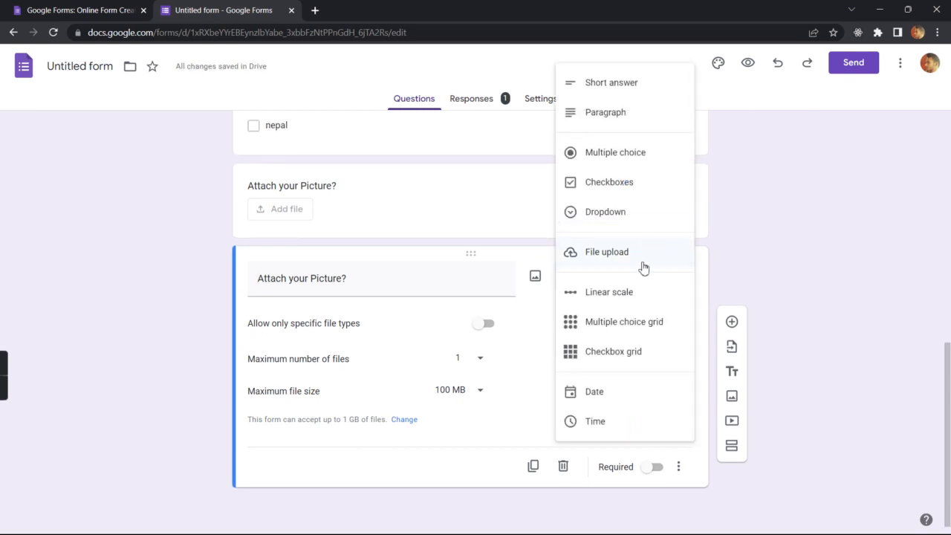
{"action": "left_click", "coordinate": [635, 294]}
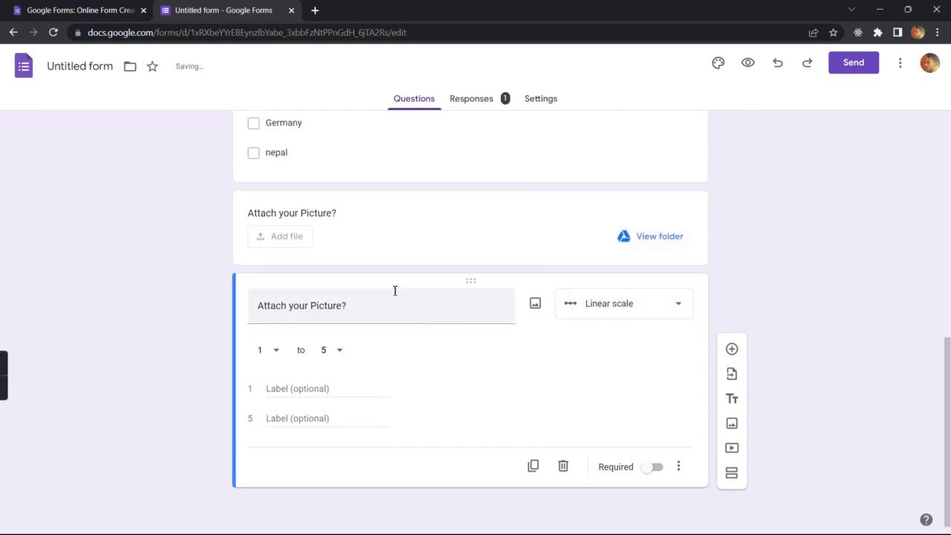
Retitle the linear scale question "Rate your Teacher?" and keep its scale from 1 to 5
{"action": "left_click", "coordinate": [345, 304]}
{"action": "left_click", "coordinate": [346, 305]}
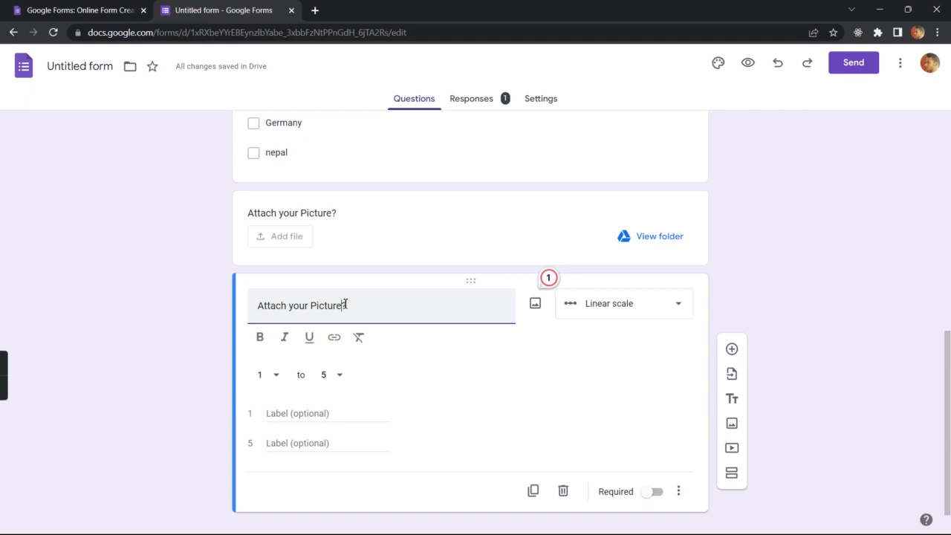
{"action": "key", "text": "BackSpace"}
{"action": "key", "text": "BackSpace"}
{"action": "key", "text": "BackSpace"}
{"action": "key", "text": "BackSpace"}
{"action": "key", "text": "BackSpace"}
{"action": "key", "text": "BackSpace"}
{"action": "key", "text": "BackSpace"}
{"action": "key", "text": "BackSpace"}
{"action": "key", "text": "BackSpace"}
{"action": "key", "text": "BackSpace"}
{"action": "key", "text": "BackSpace"}
{"action": "key", "text": "BackSpace"}
{"action": "key", "text": "BackSpace"}
{"action": "key", "text": "BackSpace"}
{"action": "key", "text": "BackSpace"}
{"action": "key", "text": "BackSpace"}
{"action": "key", "text": "BackSpace"}
{"action": "key", "text": "BackSpace"}
{"action": "key", "text": "BackSpace"}
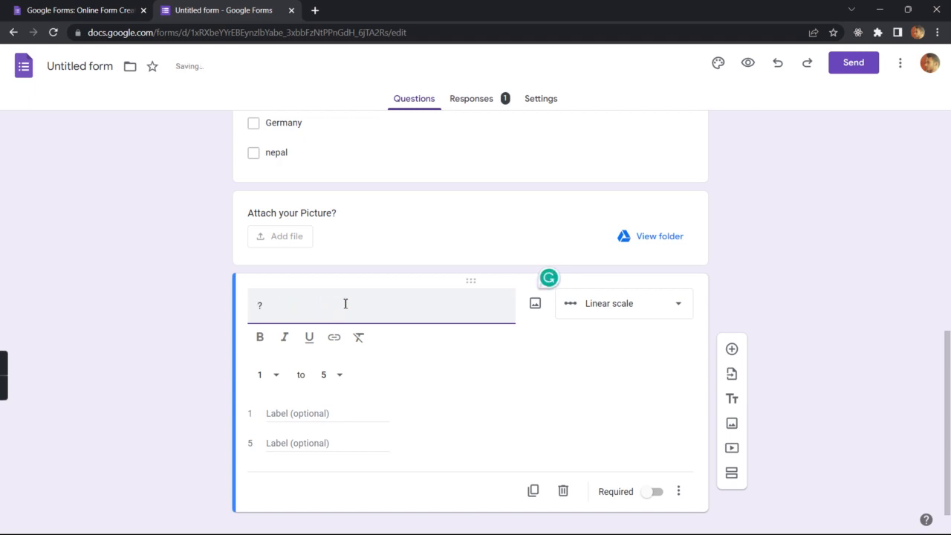
{"action": "key", "text": "BackSpace"}
{"action": "key", "text": "BackSpace"}
{"action": "type", "text": "ate your Teacher"}
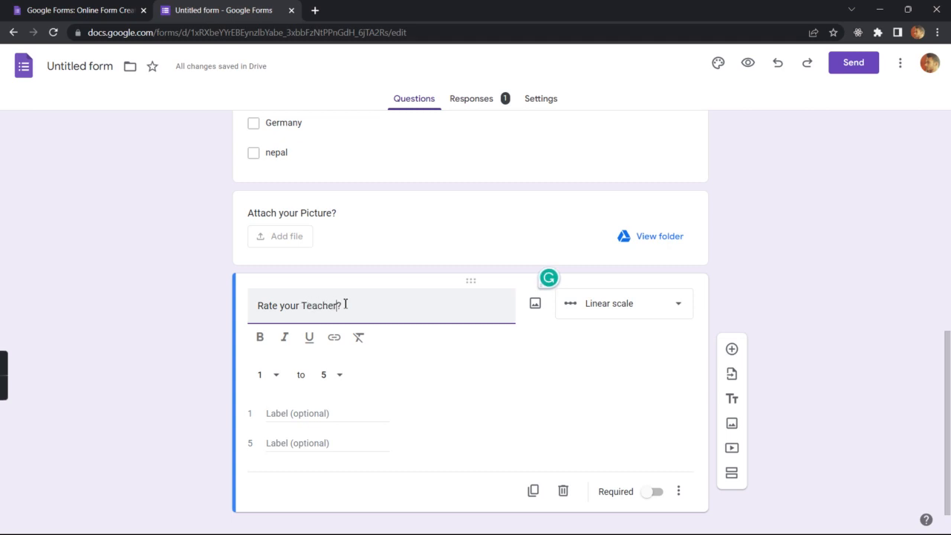
{"action": "left_click", "coordinate": [334, 379]}
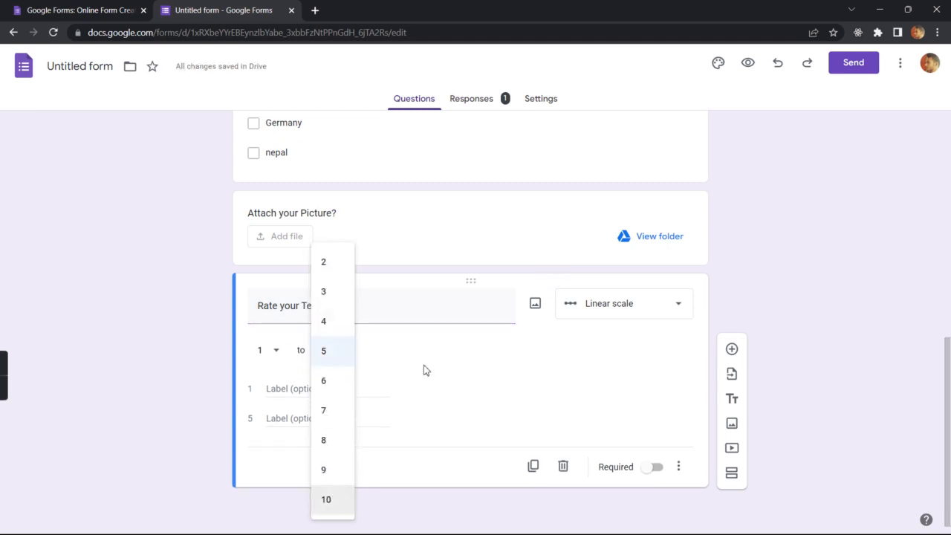
{"action": "left_click", "coordinate": [410, 341]}
Duplicate the teacher rating question and replace the copy's title with "Email"
{"action": "left_click", "coordinate": [533, 466]}
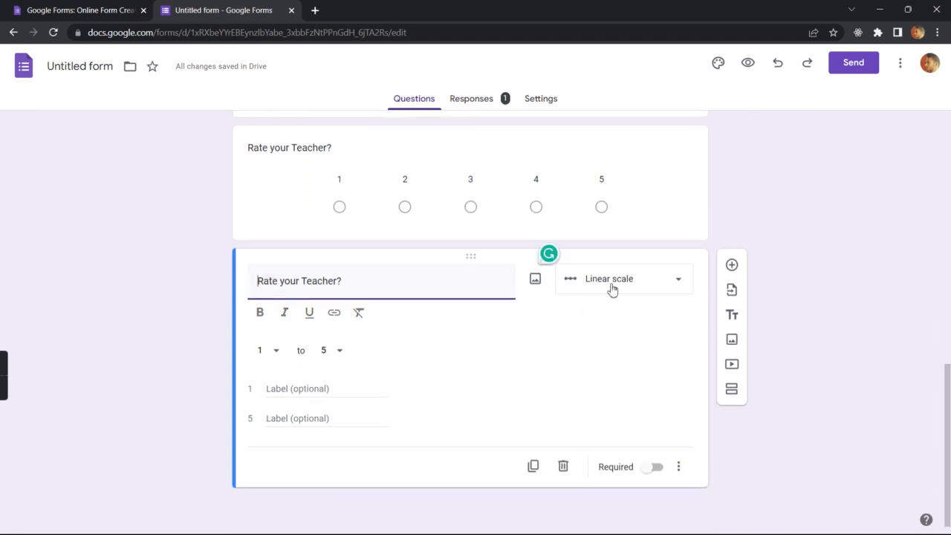
{"action": "left_click", "coordinate": [612, 288]}
{"action": "triple_click", "coordinate": [341, 317]}
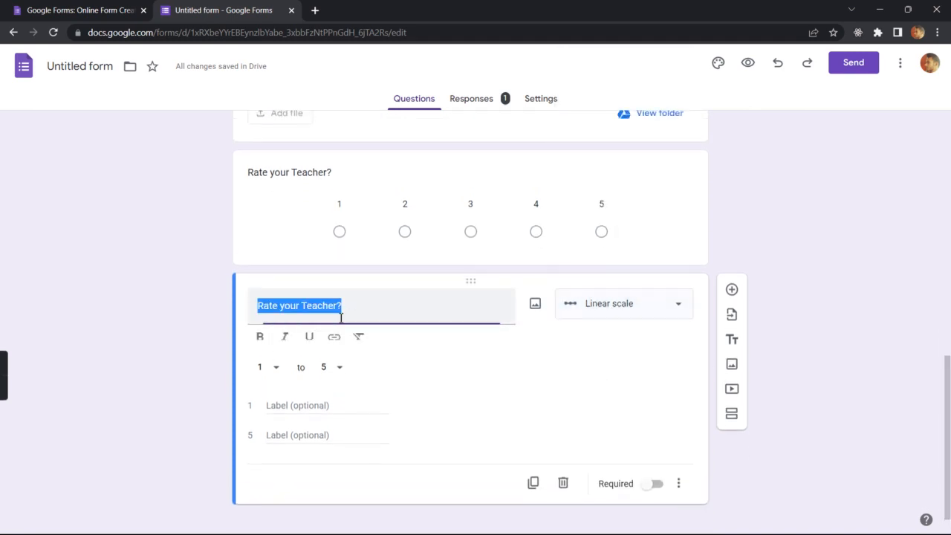
{"action": "key", "text": "BackSpace"}
{"action": "type", "text": "Email"}
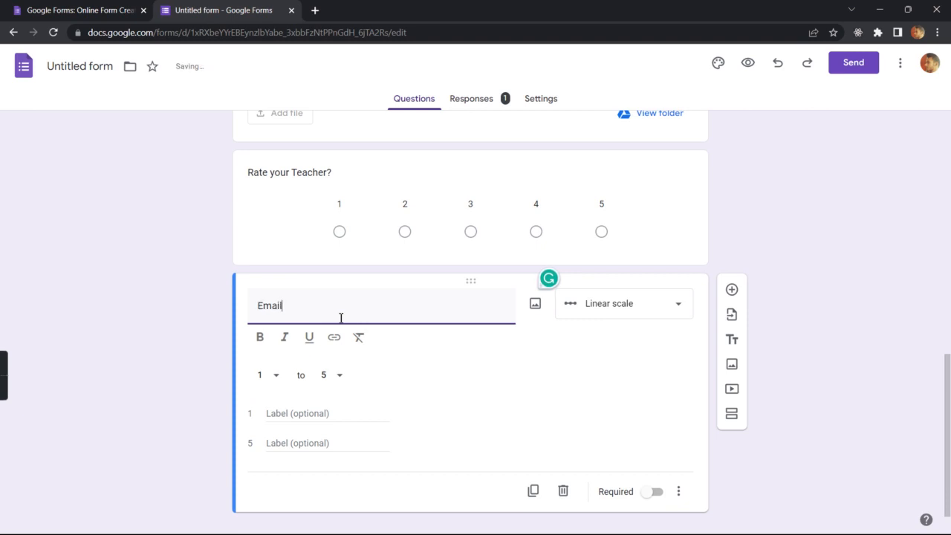
{"action": "left_click", "coordinate": [640, 314]}
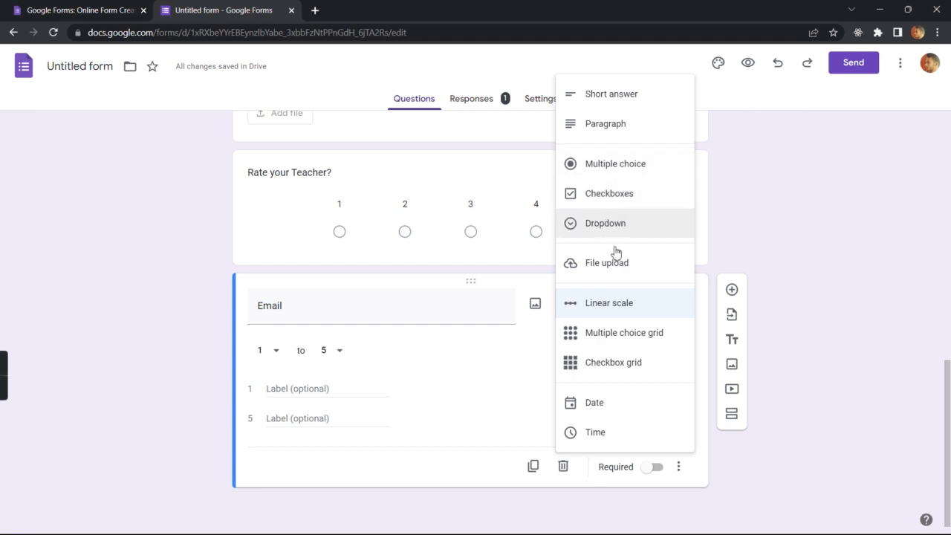
{"action": "left_click", "coordinate": [456, 310]}
{"action": "left_click", "coordinate": [458, 311]}
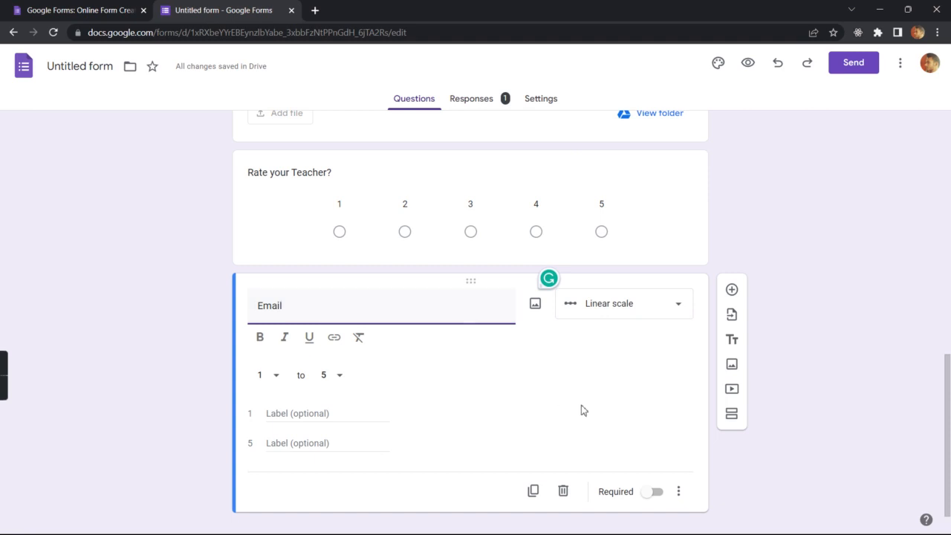
{"action": "scroll", "coordinate": [929, 371], "scroll_direction": "down", "scroll_amount": 1}
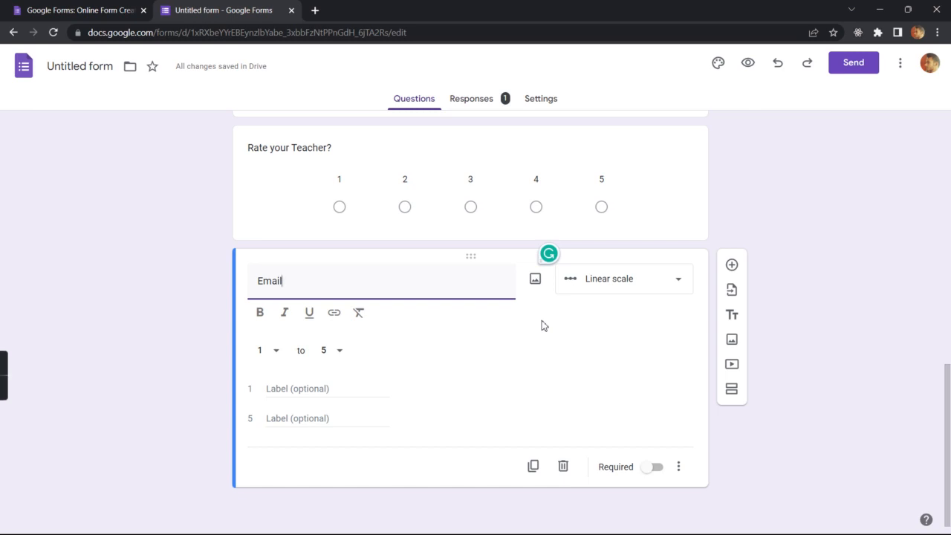
Make the Email question required and change its type to Short answer
{"action": "left_click", "coordinate": [657, 468]}
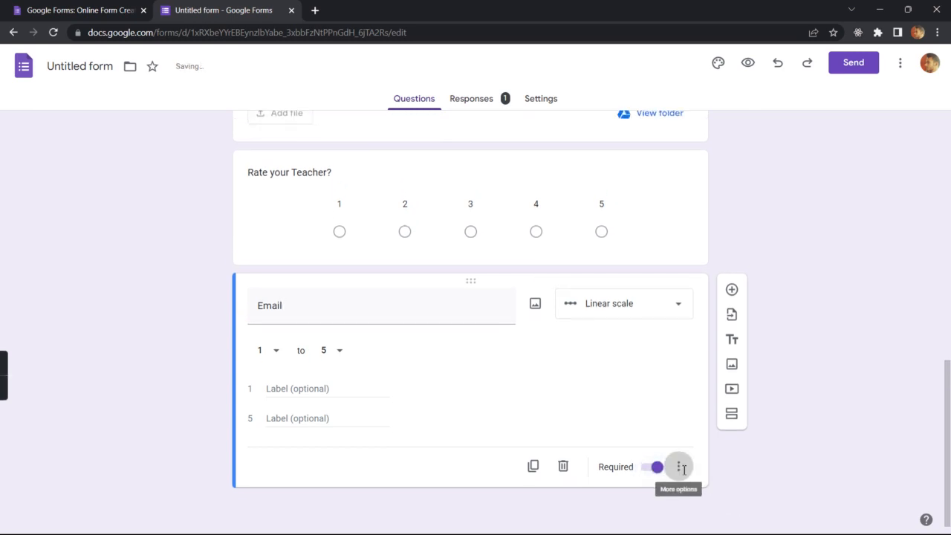
{"action": "left_click", "coordinate": [678, 465]}
{"action": "left_click", "coordinate": [809, 452]}
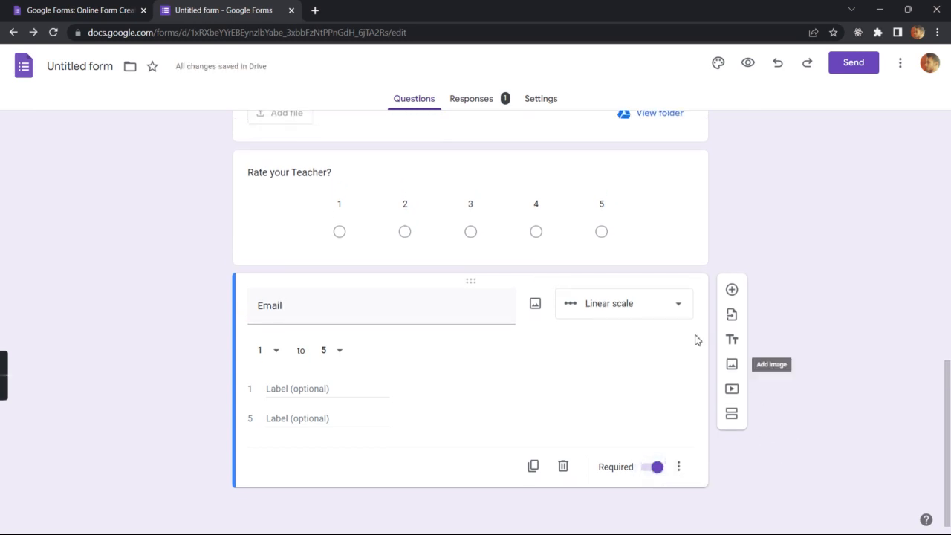
{"action": "left_click", "coordinate": [647, 303]}
{"action": "left_click", "coordinate": [630, 101]}
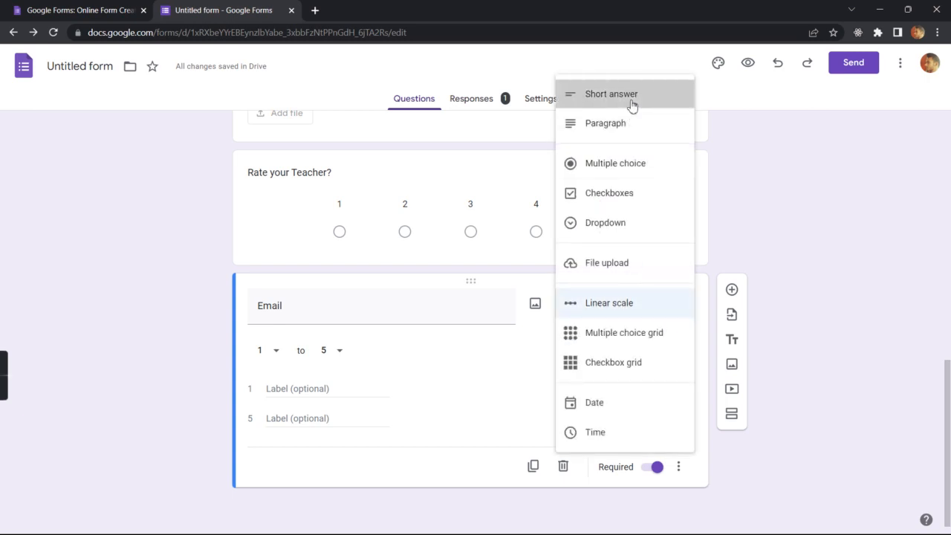
Add response validation to the Email question that requires Text of type Email, with the custom error text "Write correct email"
{"action": "left_click", "coordinate": [679, 466]}
{"action": "left_click", "coordinate": [719, 498]}
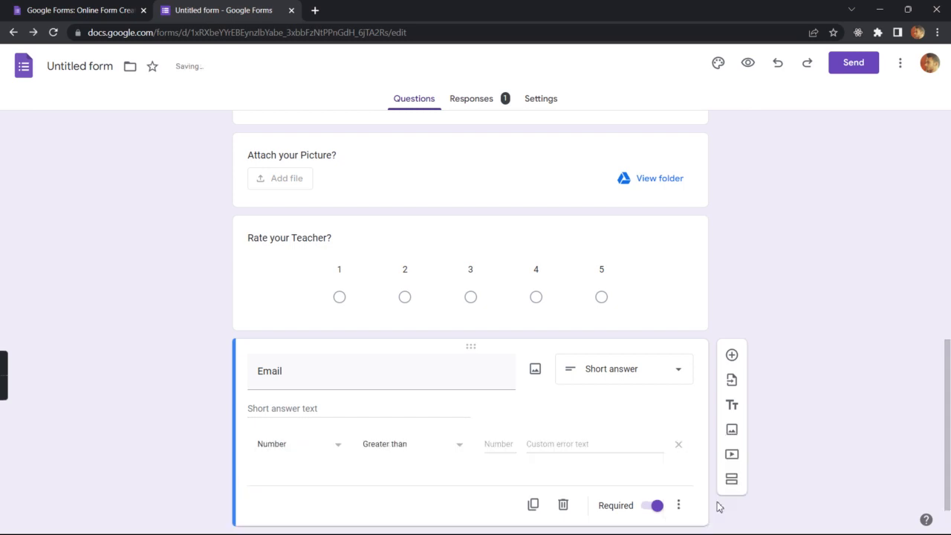
{"action": "scroll", "coordinate": [949, 475], "scroll_direction": "down", "scroll_amount": 1}
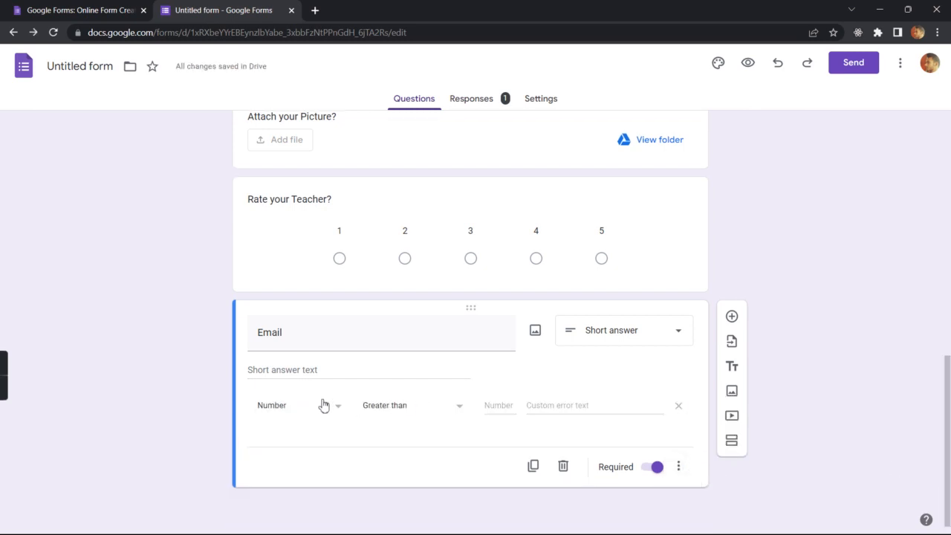
{"action": "left_click", "coordinate": [291, 413]}
{"action": "left_click", "coordinate": [289, 431]}
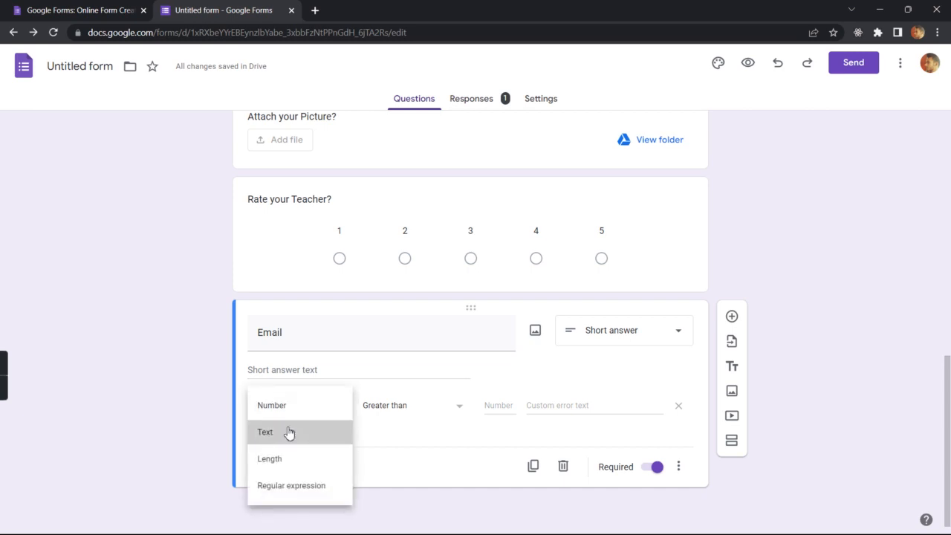
{"action": "left_click", "coordinate": [399, 407]}
{"action": "left_click", "coordinate": [392, 460]}
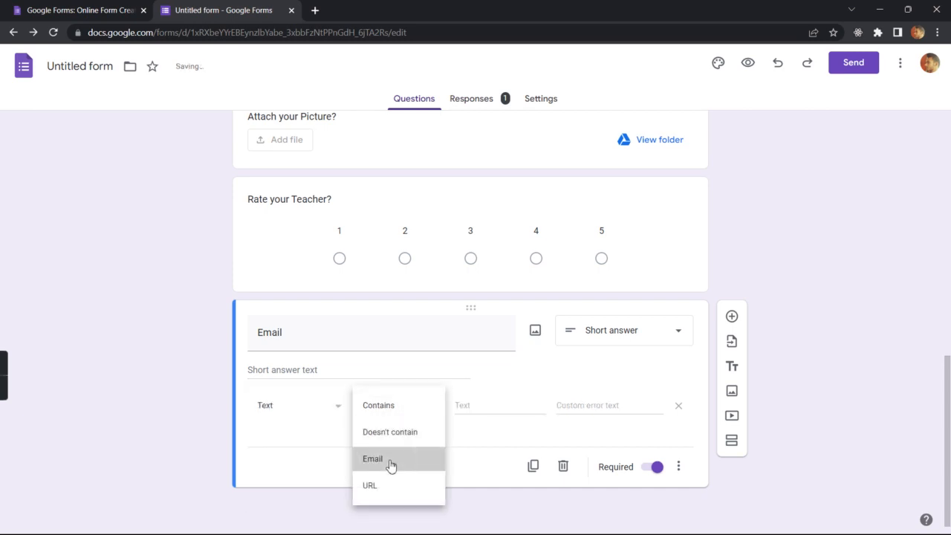
{"action": "left_click", "coordinate": [502, 405]}
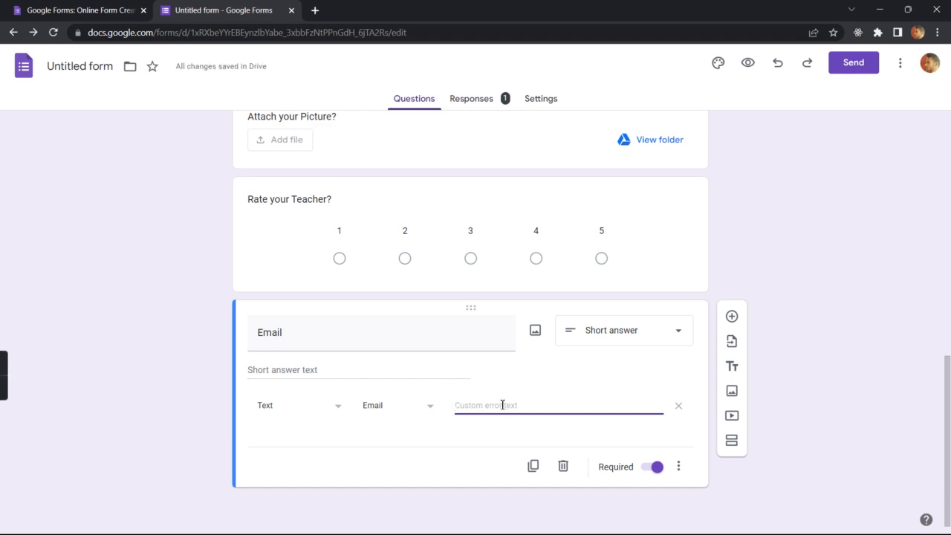
{"action": "type", "text": "Write correct email"}
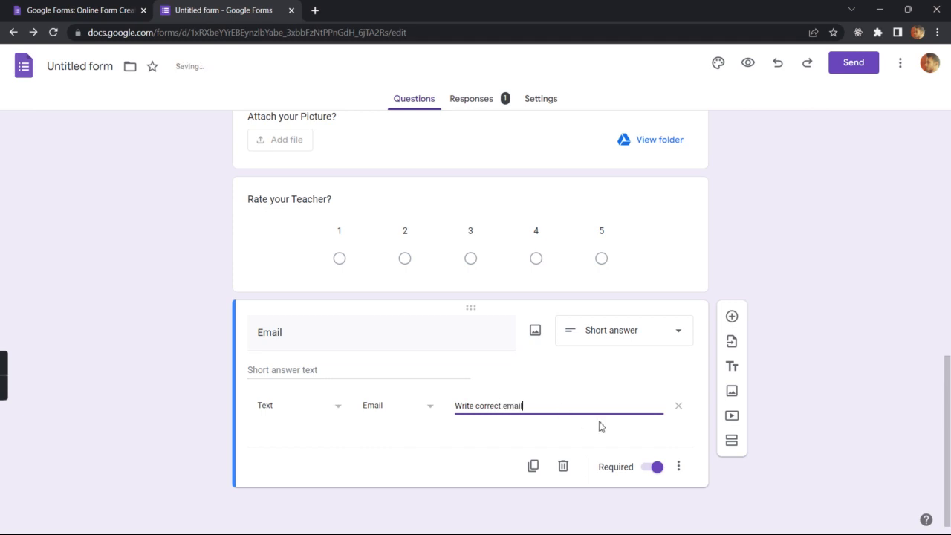
Open a preview of the form and go to its first questions
{"action": "left_click_drag", "start_coordinate": [948, 367], "coordinate": [949, 112]}
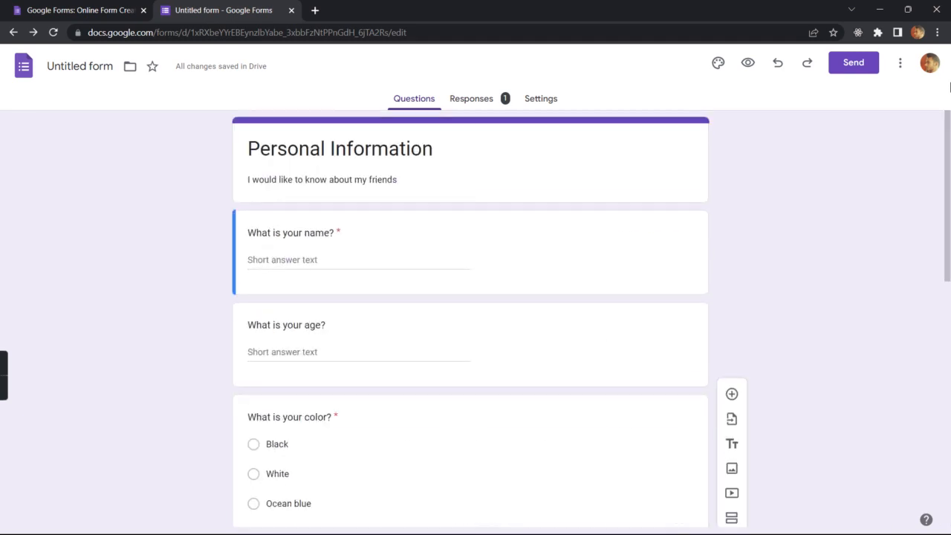
{"action": "left_click", "coordinate": [747, 62]}
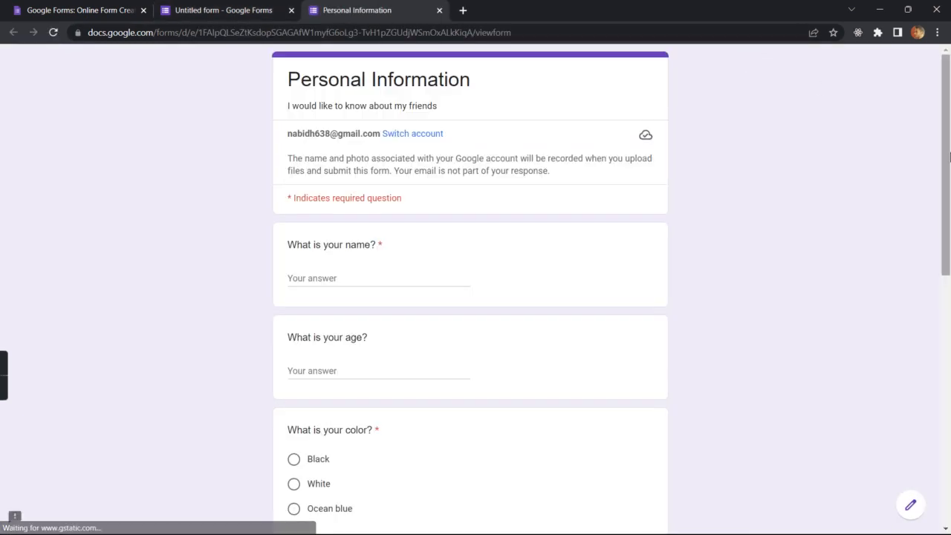
{"action": "left_click_drag", "start_coordinate": [949, 159], "coordinate": [945, 191]}
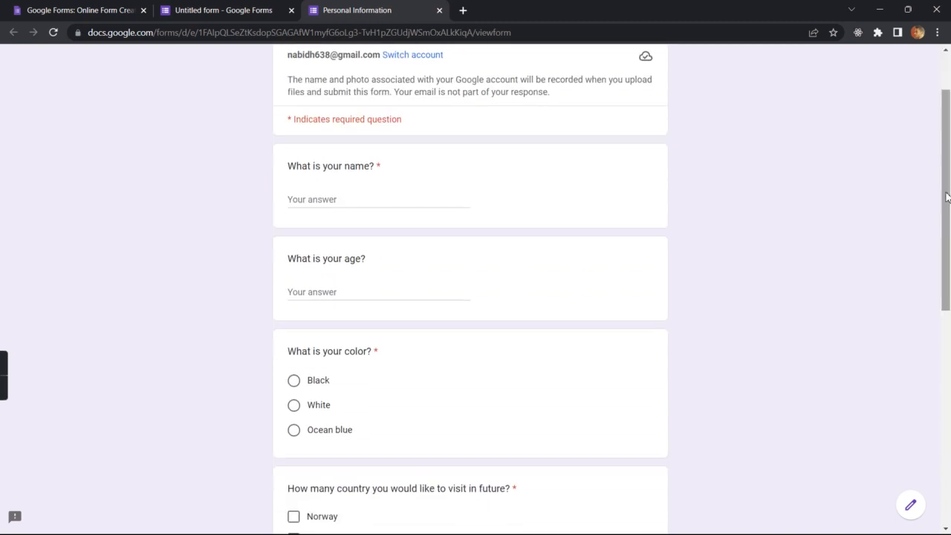
Fill in the respondent's name, enter 99 as the age and choose Black as the color
{"action": "left_click", "coordinate": [362, 197]}
{"action": "type", "text": "Nabid"}
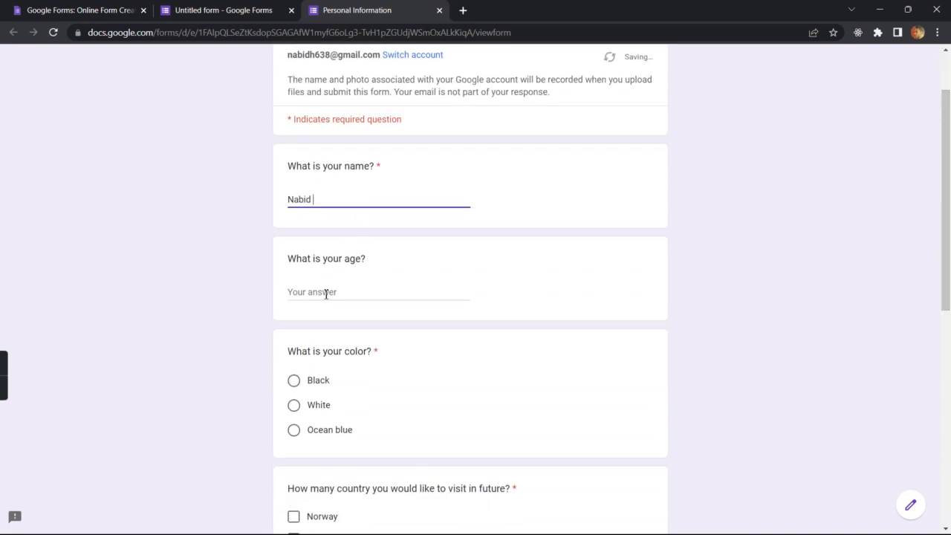
{"action": "left_click", "coordinate": [326, 294]}
{"action": "type", "text": "99"}
{"action": "left_click", "coordinate": [294, 381]}
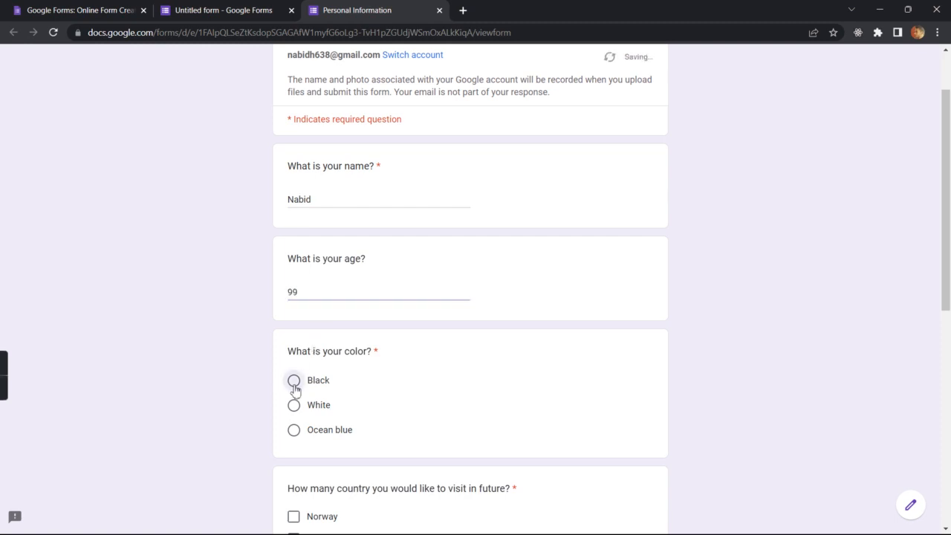
Rate the teacher 4 and select Norway, Germany and nepal as the countries to visit
{"action": "scroll", "coordinate": [604, 295], "scroll_direction": "down", "scroll_amount": 6}
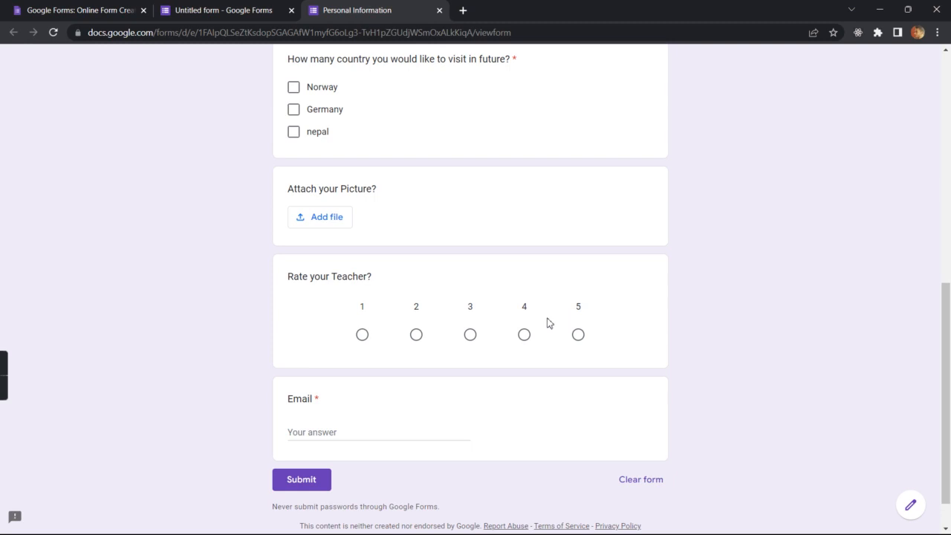
{"action": "left_click", "coordinate": [525, 335]}
{"action": "left_click", "coordinate": [292, 88]}
{"action": "left_click", "coordinate": [294, 113]}
{"action": "left_click", "coordinate": [295, 135]}
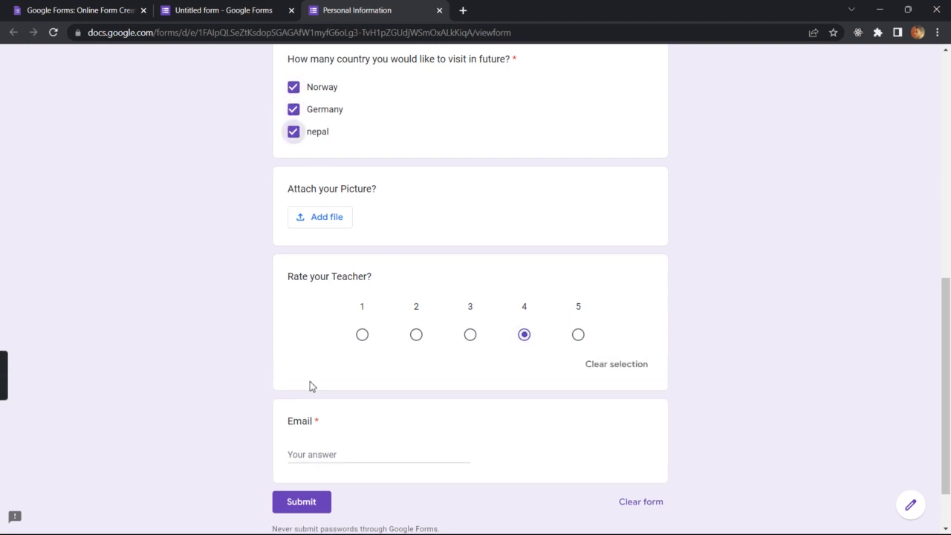
Fill in the respondent's email, testing its validation by removing the last character and restoring it
{"action": "left_click", "coordinate": [324, 452]}
{"action": "left_click", "coordinate": [379, 484]}
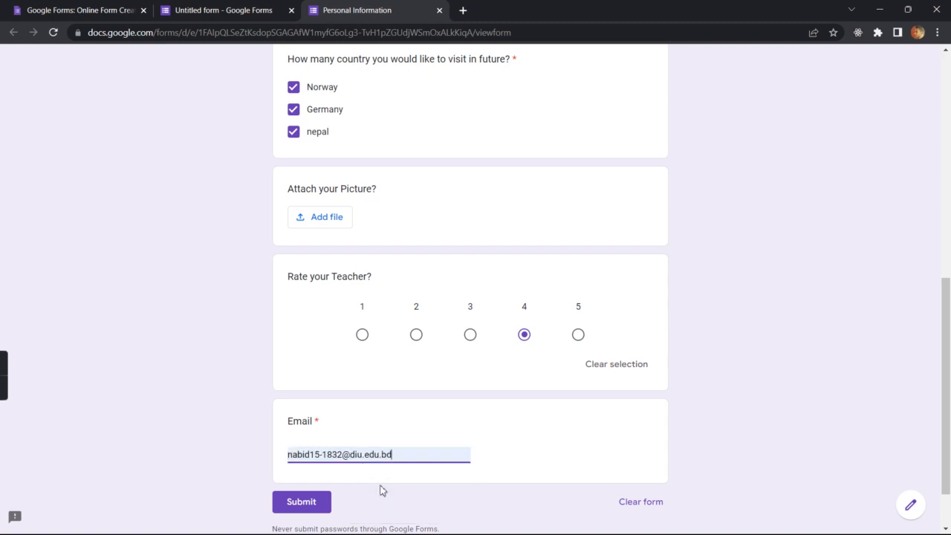
{"action": "key", "text": "BackSpace"}
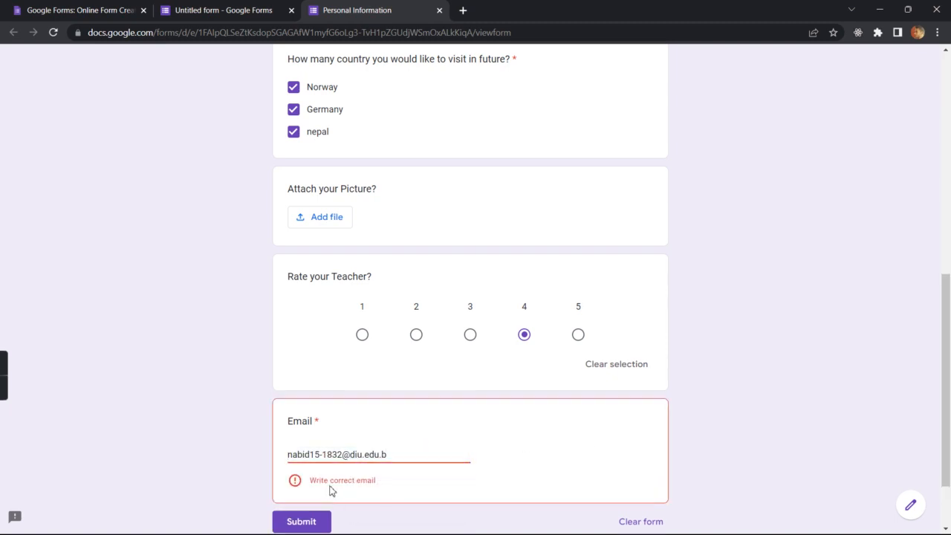
{"action": "type", "text": "d"}
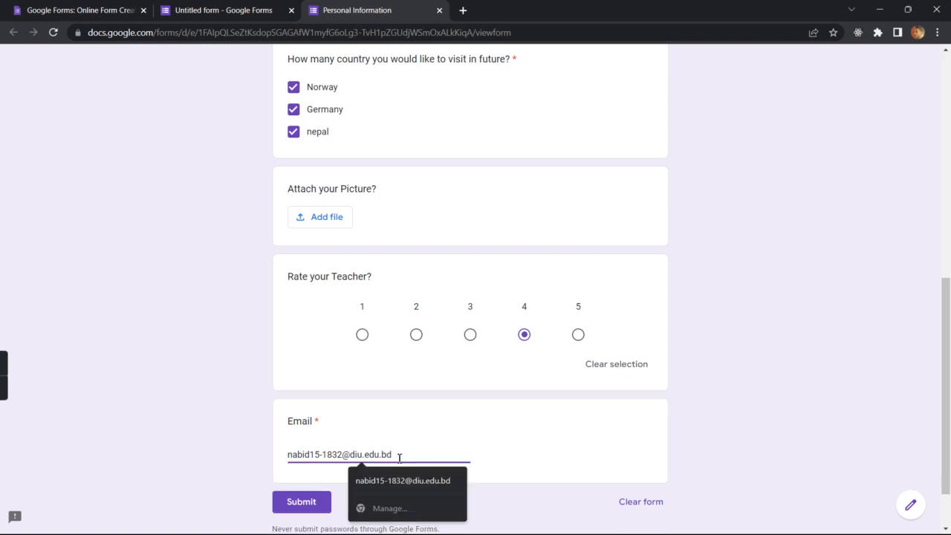
{"action": "left_click_drag", "start_coordinate": [949, 365], "coordinate": [947, 408]}
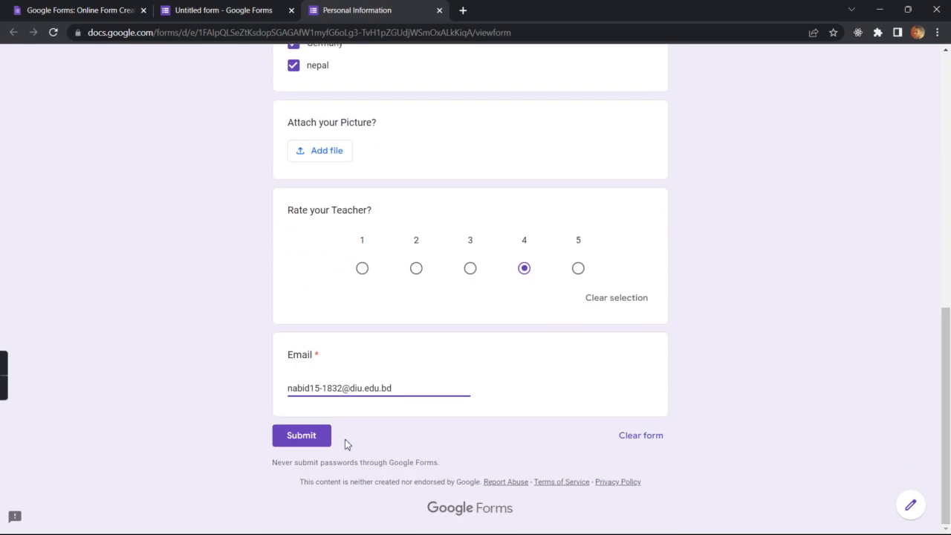
{"action": "left_click", "coordinate": [329, 158]}
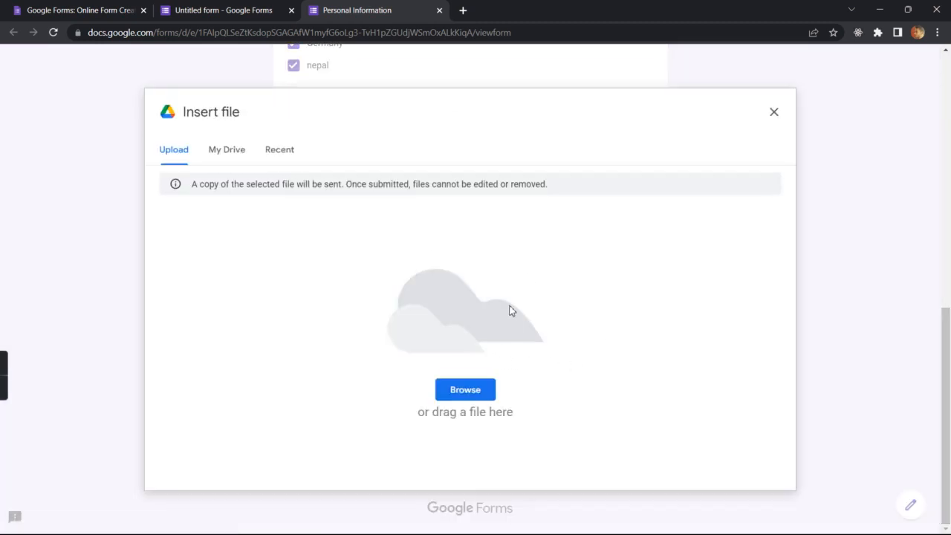
{"action": "left_click", "coordinate": [469, 391]}
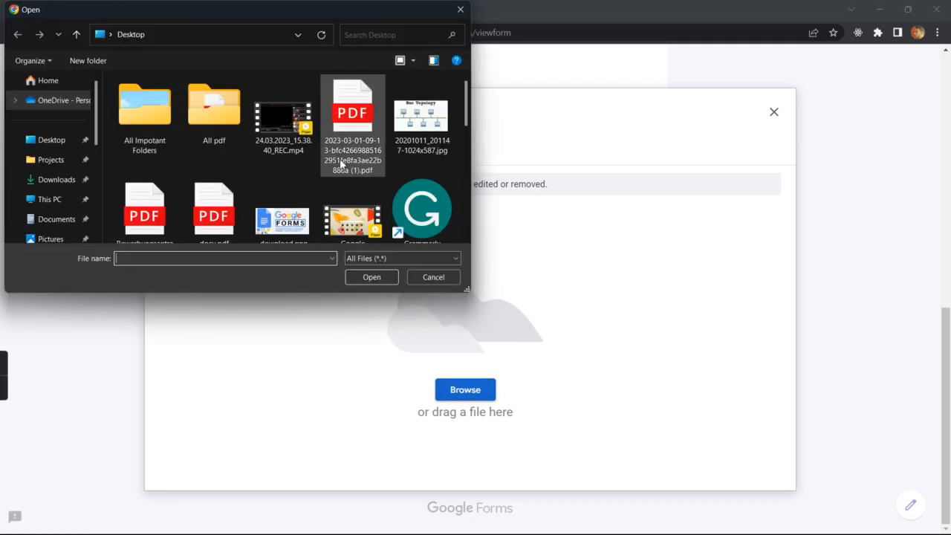
{"action": "double_click", "coordinate": [437, 126]}
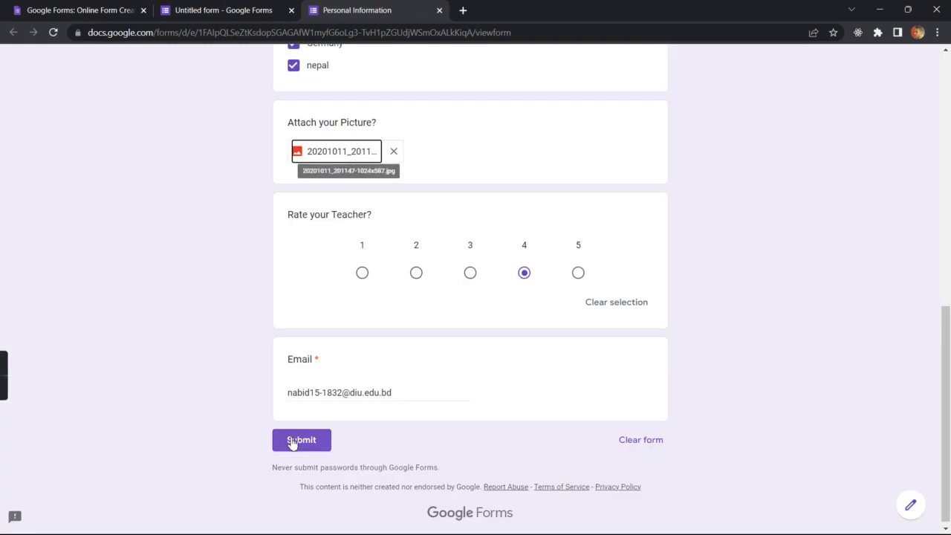
{"action": "left_click", "coordinate": [291, 441]}
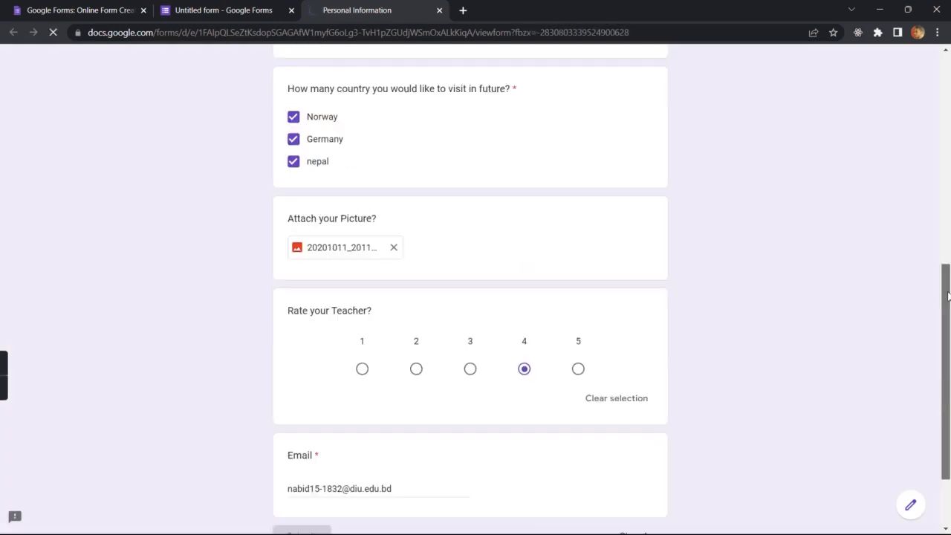
Return to the form editor and review the summary of collected responses
{"action": "left_click", "coordinate": [200, 10]}
{"action": "left_click", "coordinate": [502, 103]}
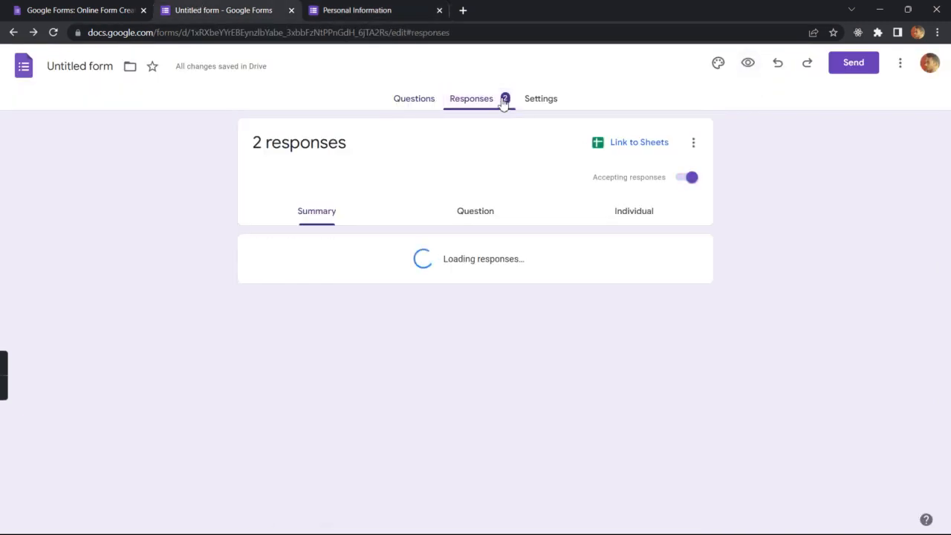
{"action": "left_click_drag", "start_coordinate": [949, 208], "coordinate": [950, 119]}
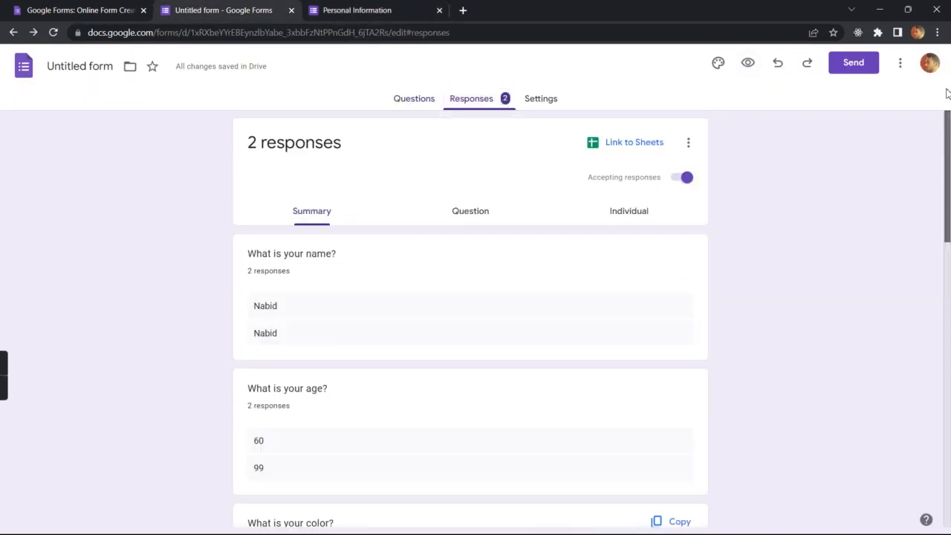
Create a shortened sharing link for the form and copy it
{"action": "left_click", "coordinate": [853, 64]}
{"action": "left_click", "coordinate": [429, 183]}
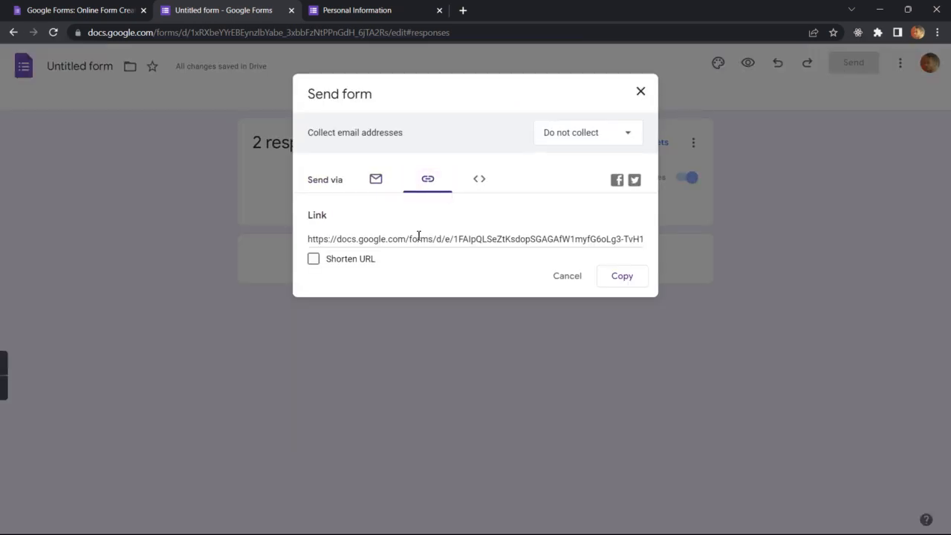
{"action": "left_click", "coordinate": [314, 264]}
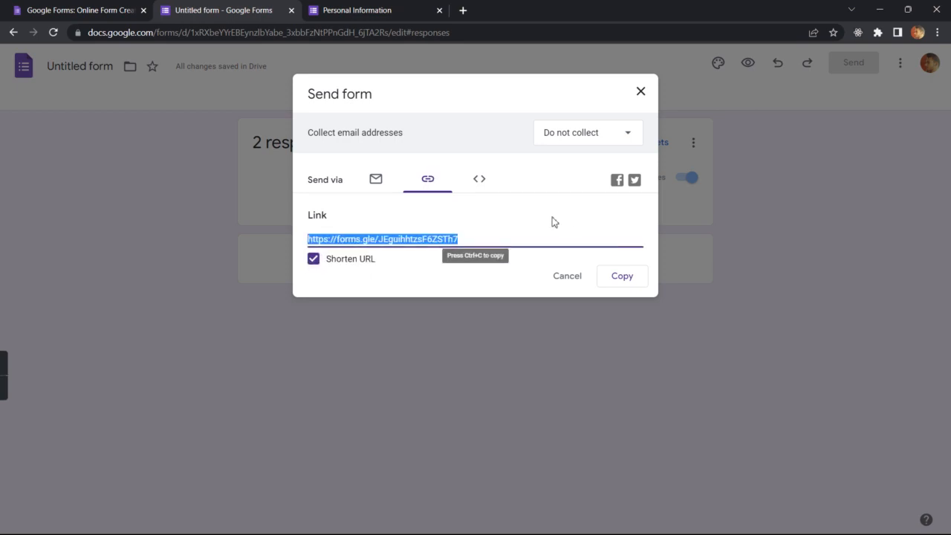
{"action": "left_click", "coordinate": [622, 277]}
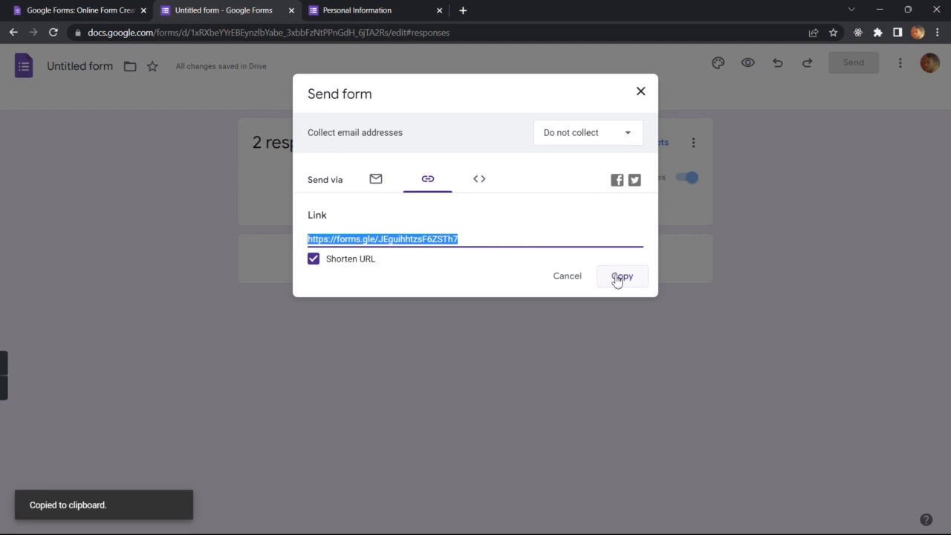
Check the submitted form's confirmation page, and return to the form's questions with the send dialog closed
{"action": "left_click", "coordinate": [327, 7]}
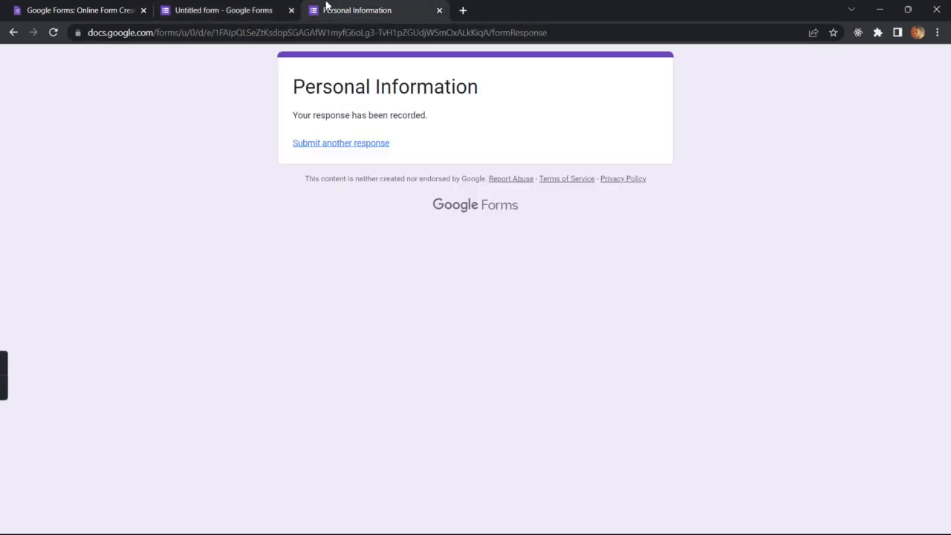
{"action": "left_click", "coordinate": [260, 5]}
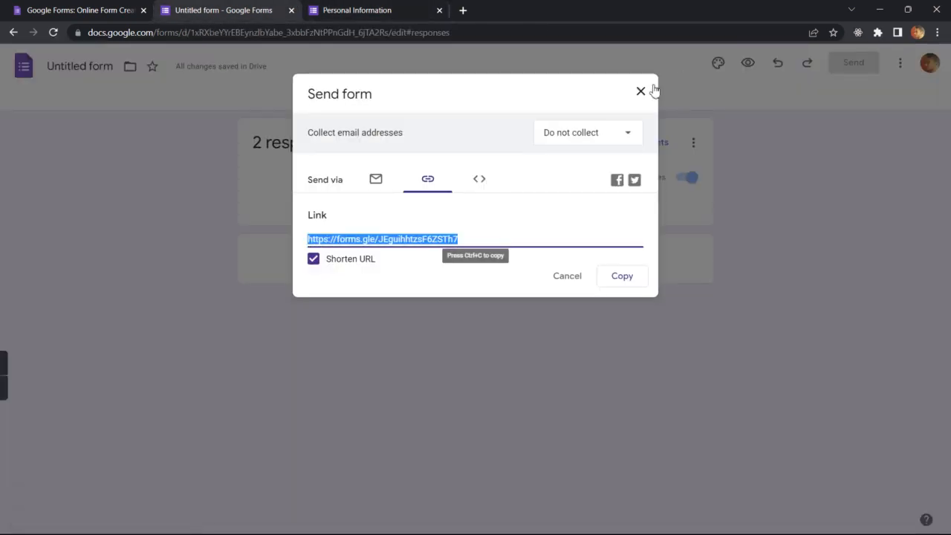
{"action": "left_click", "coordinate": [641, 91]}
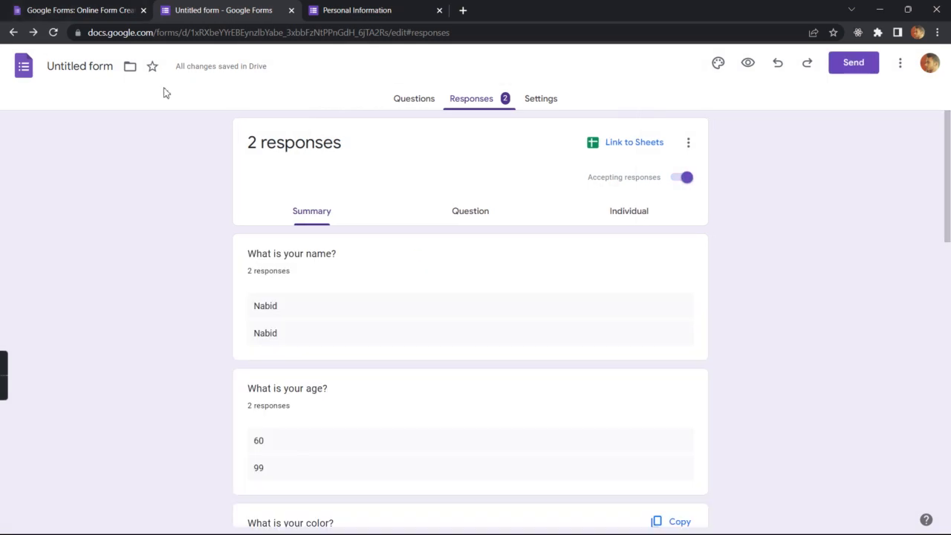
{"action": "left_click", "coordinate": [431, 100]}
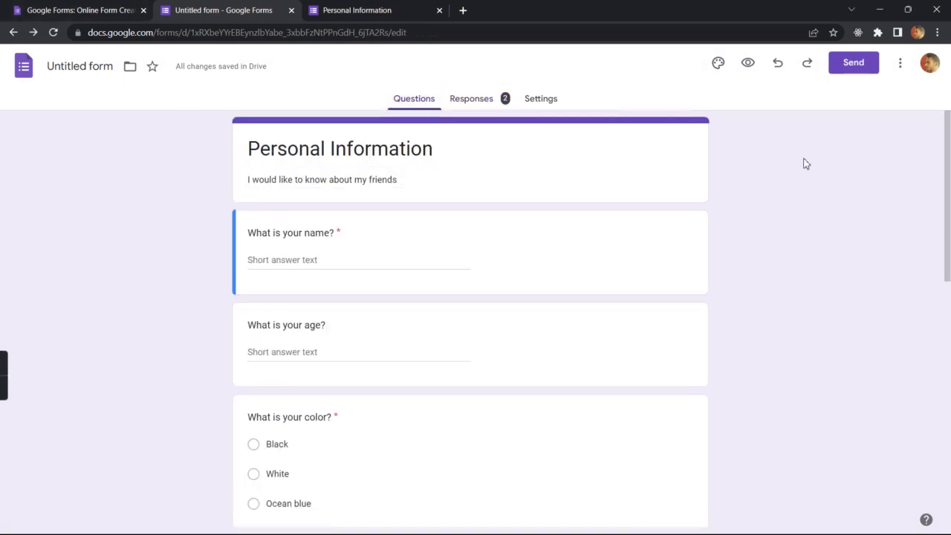